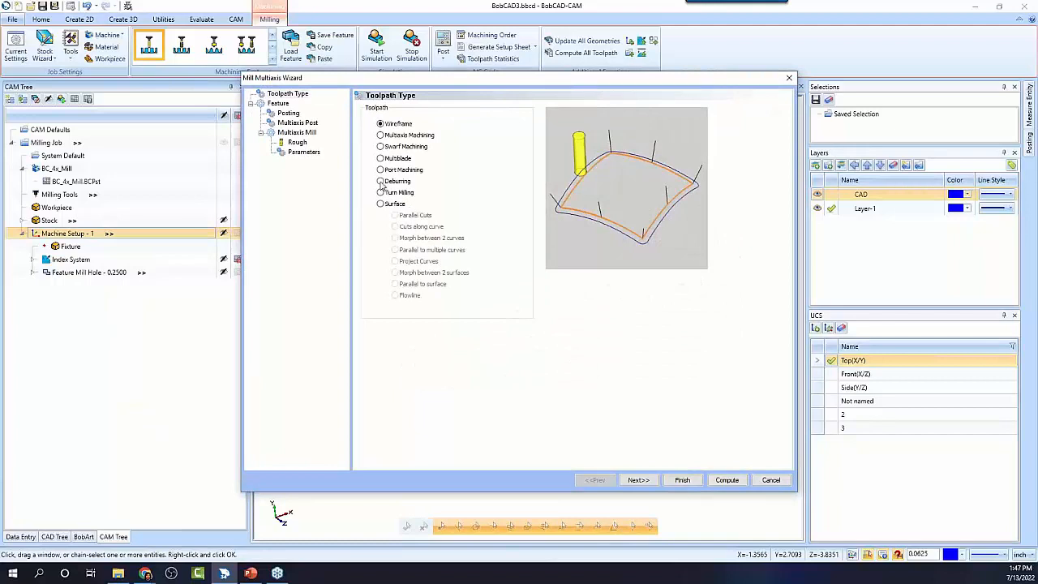
Choose the Deburring toolpath type and set the roughing tool's corner radius to 0.25
{"action": "left_click", "coordinate": [381, 181]}
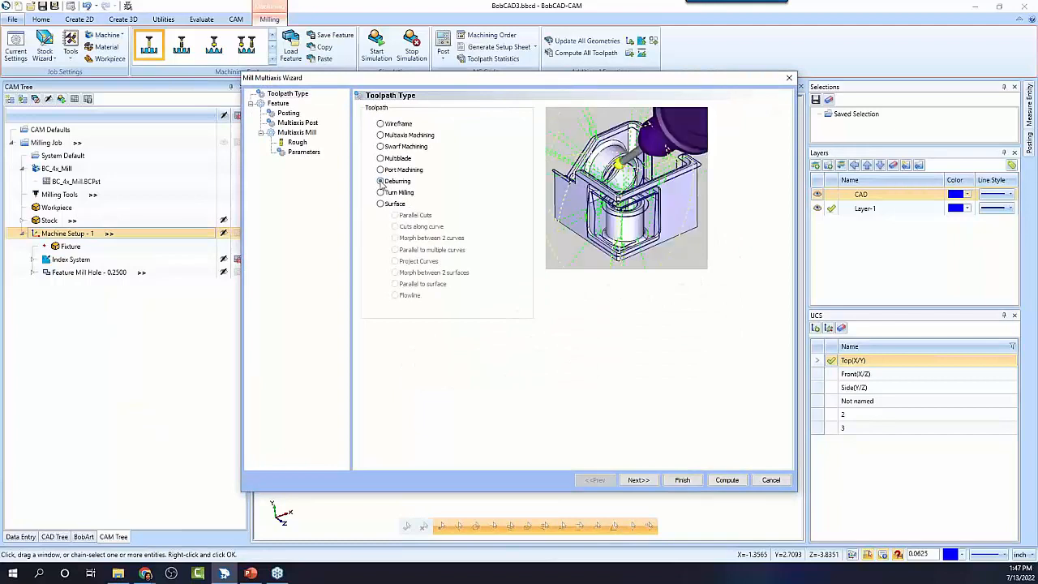
{"action": "left_click", "coordinate": [639, 480]}
{"action": "left_click", "coordinate": [296, 142]}
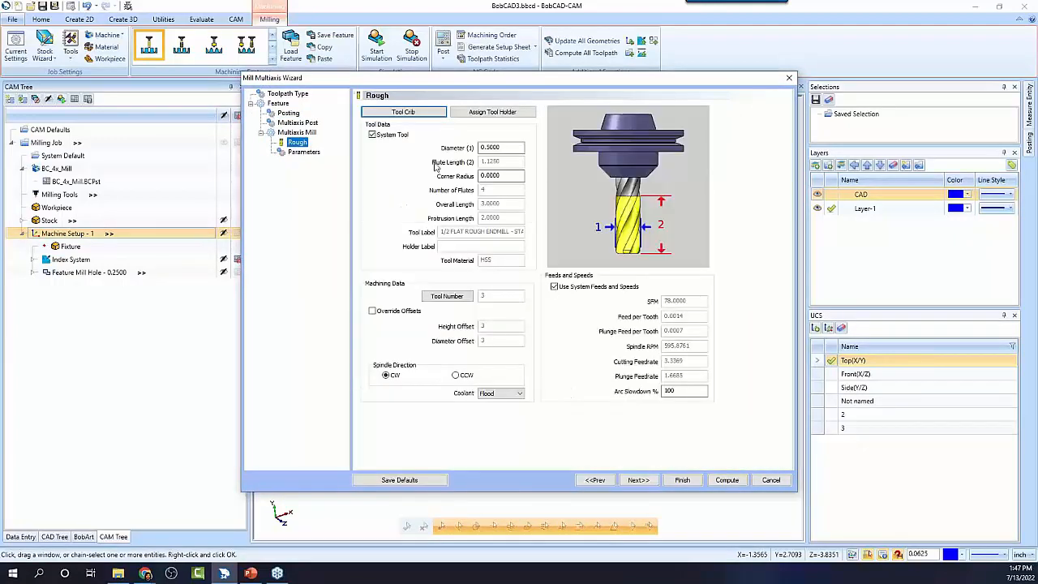
{"action": "double_click", "coordinate": [512, 175]}
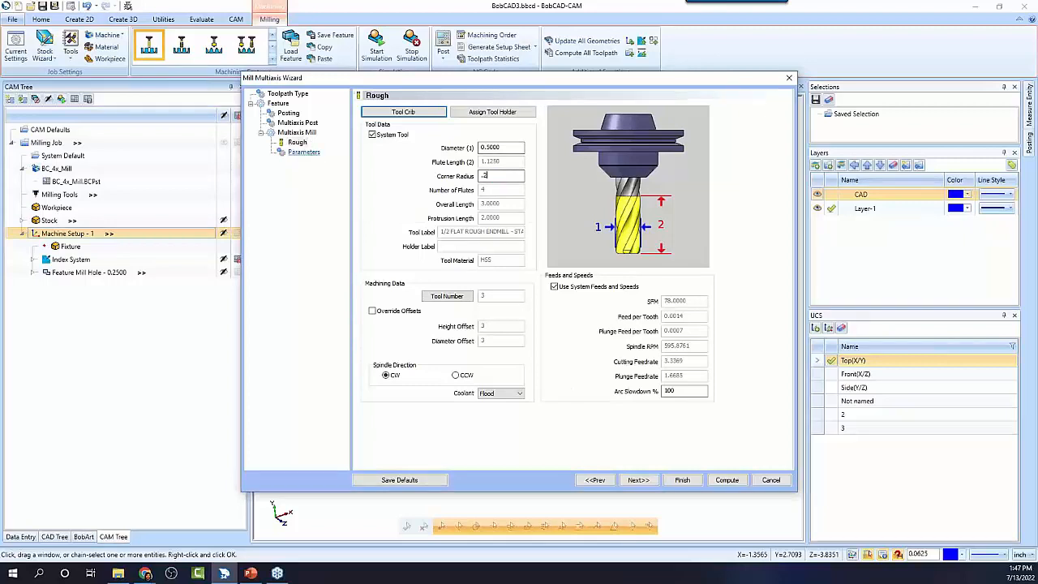
{"action": "left_click", "coordinate": [512, 148]}
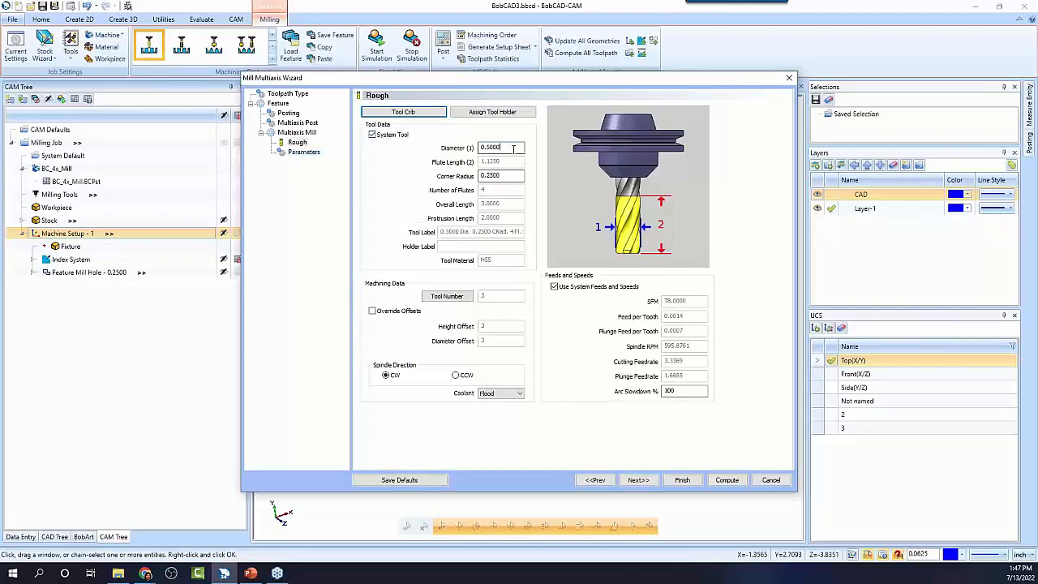
Assign the whole stepped shaft model as the part surfaces in the deburring parameters
{"action": "left_click", "coordinate": [303, 153]}
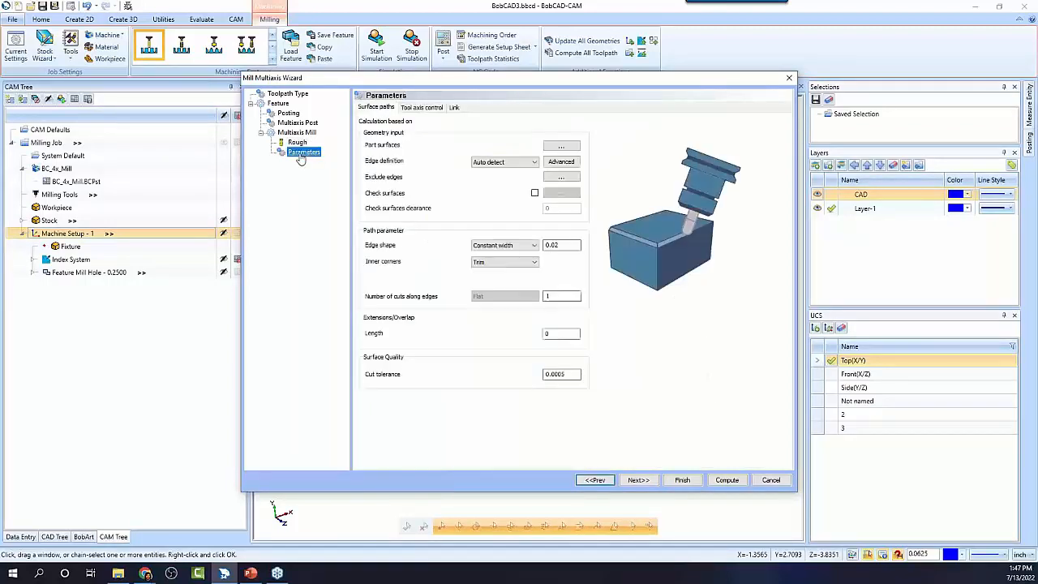
{"action": "left_click", "coordinate": [561, 146]}
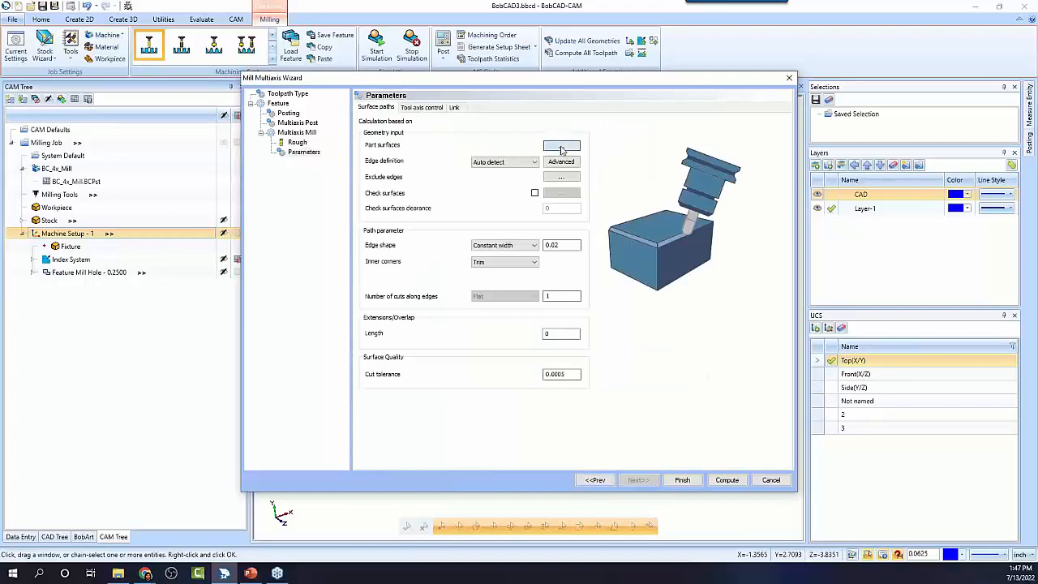
{"action": "left_click_drag", "start_coordinate": [377, 178], "coordinate": [652, 372]}
{"action": "left_click", "coordinate": [108, 204]}
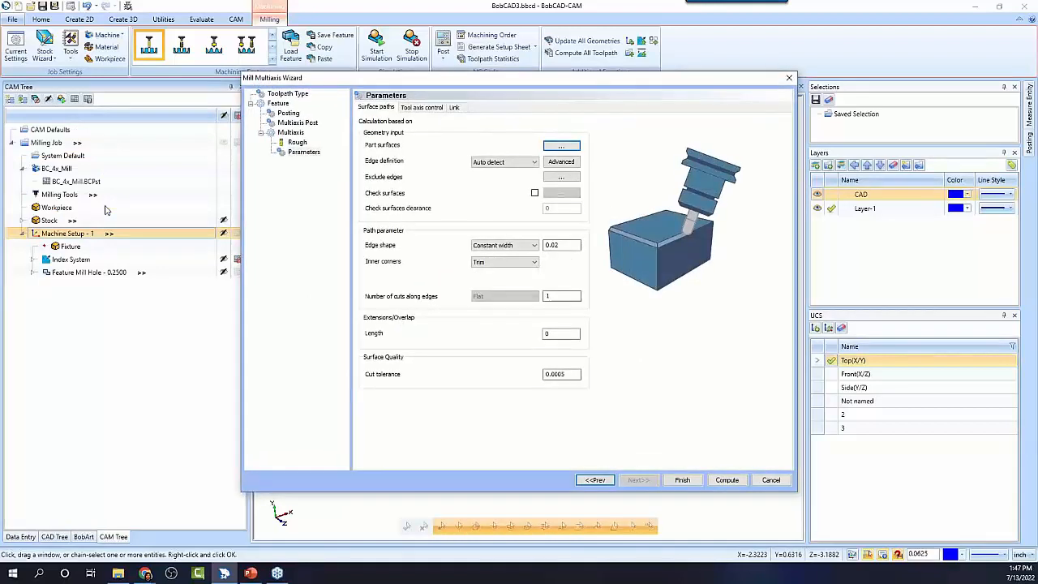
Set the edge definition to User defined and assign the circular edges at both cone ends and the shaft shoulders
{"action": "left_click", "coordinate": [522, 163]}
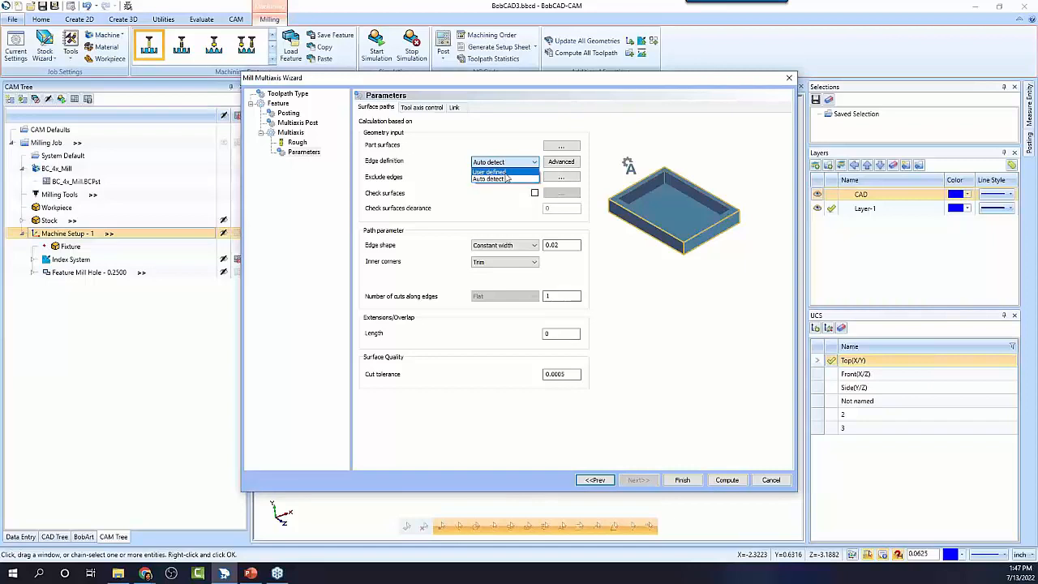
{"action": "left_click", "coordinate": [504, 172]}
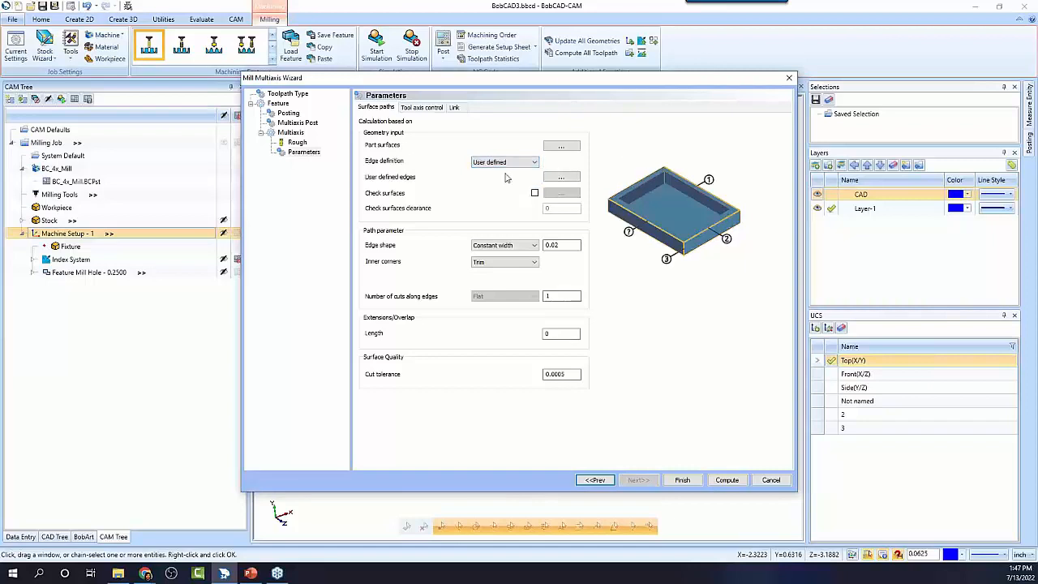
{"action": "left_click", "coordinate": [571, 176]}
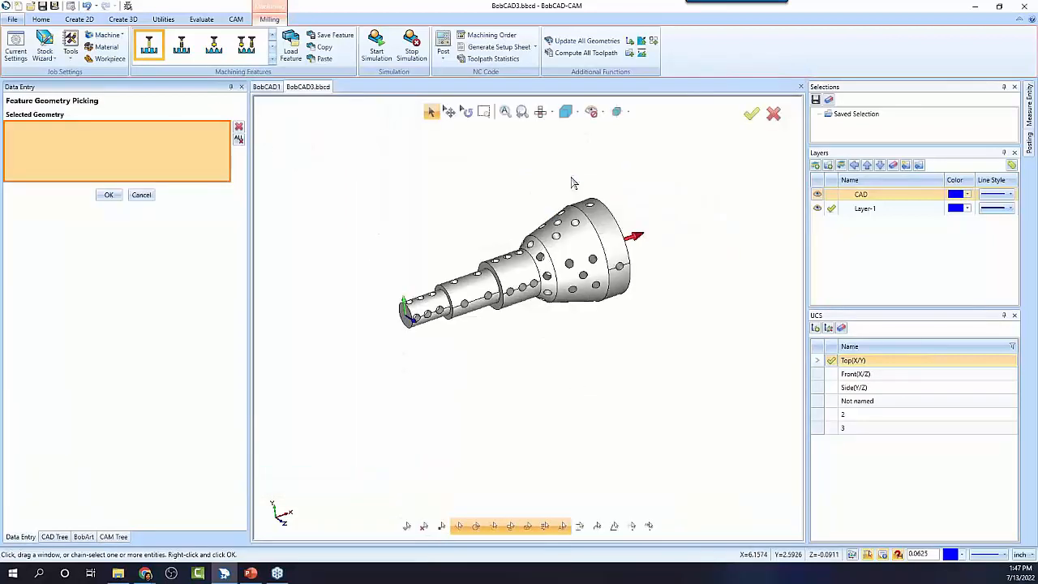
{"action": "left_click", "coordinate": [590, 224]}
{"action": "left_click", "coordinate": [567, 286]}
{"action": "left_click", "coordinate": [556, 277]}
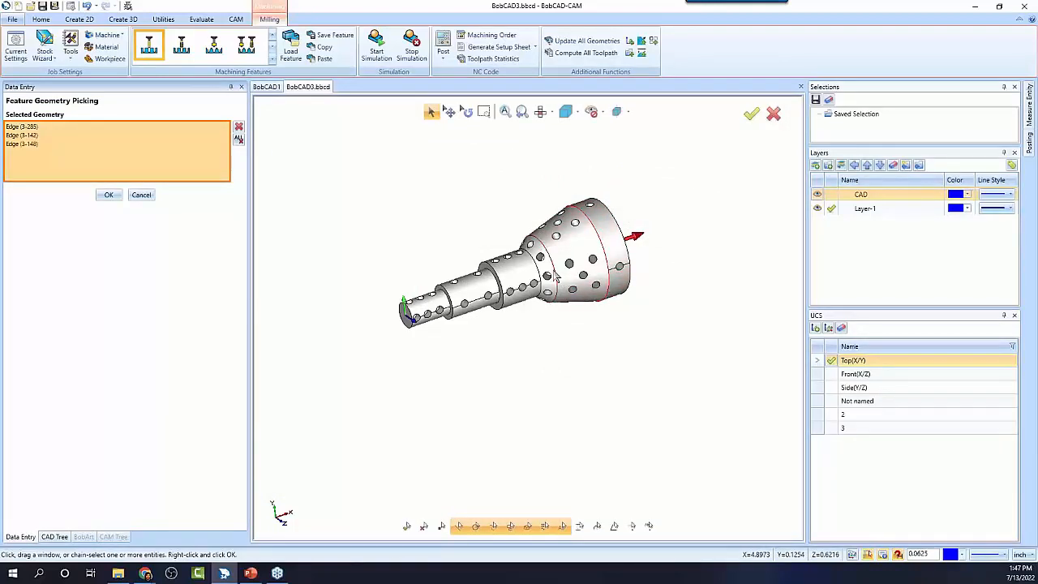
{"action": "left_click", "coordinate": [540, 273]}
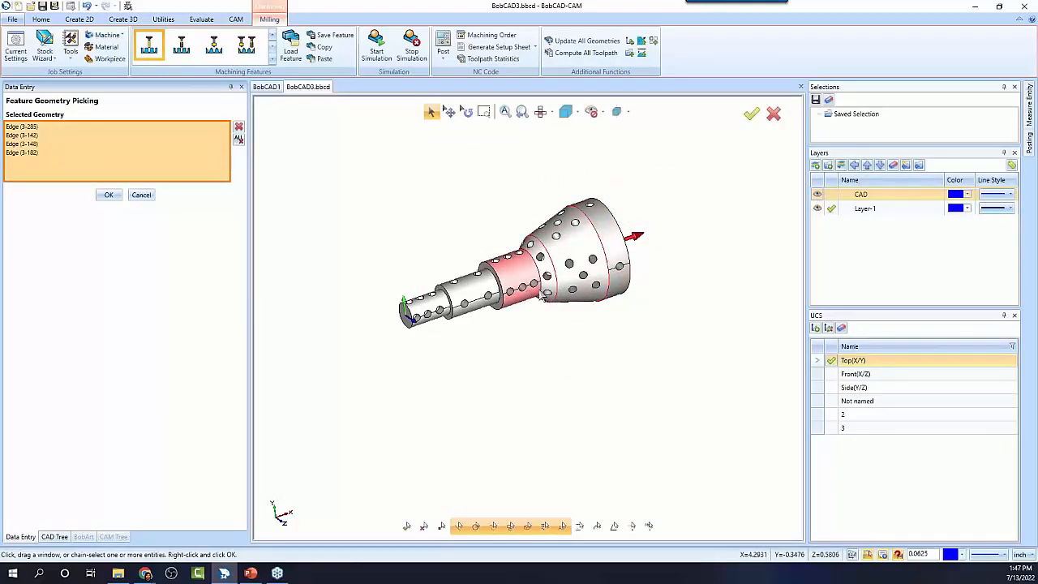
{"action": "left_click", "coordinate": [500, 289]}
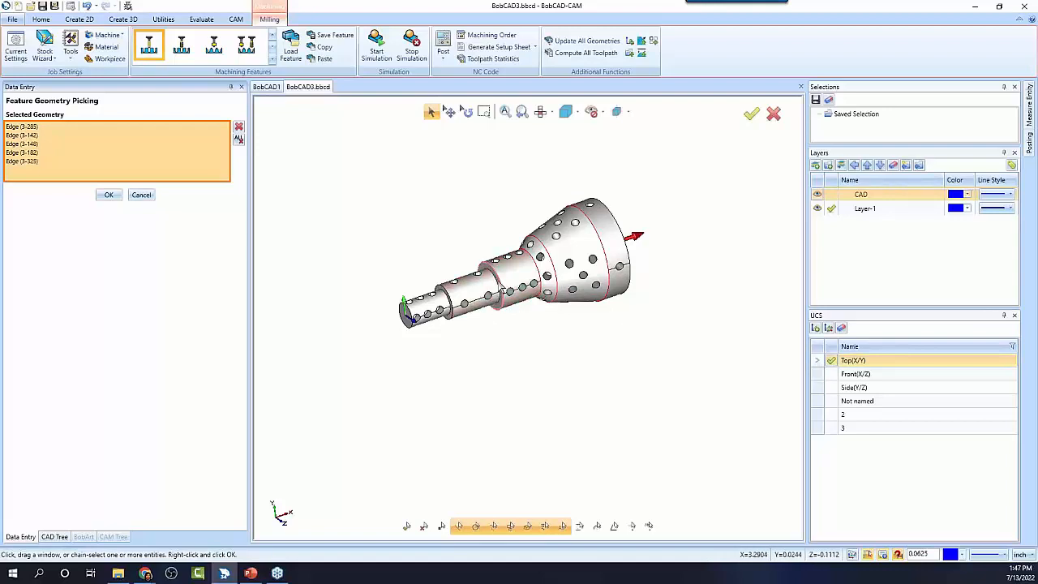
{"action": "left_click", "coordinate": [497, 292]}
{"action": "left_click", "coordinate": [448, 300]}
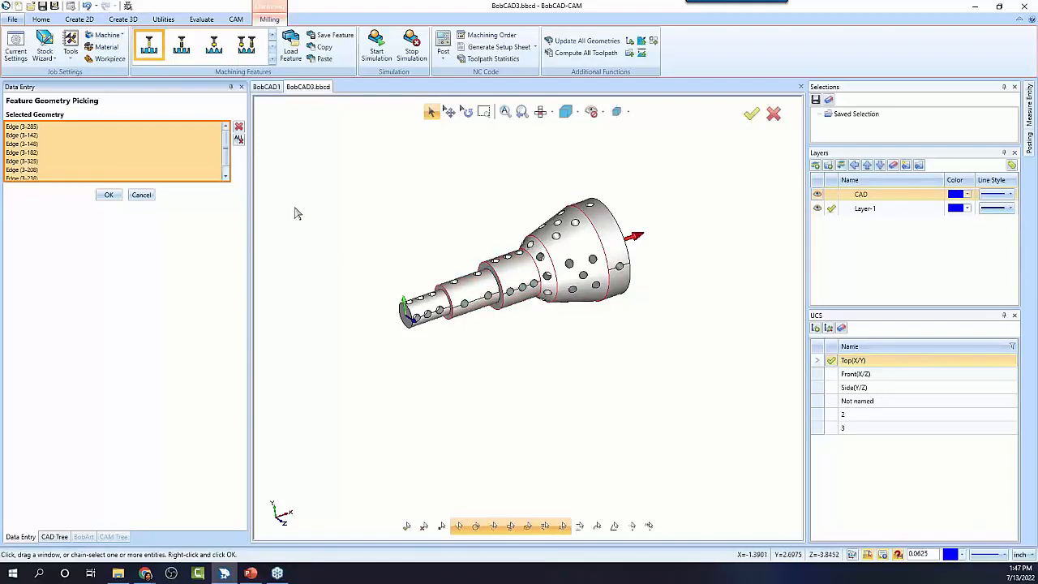
{"action": "left_click", "coordinate": [108, 195]}
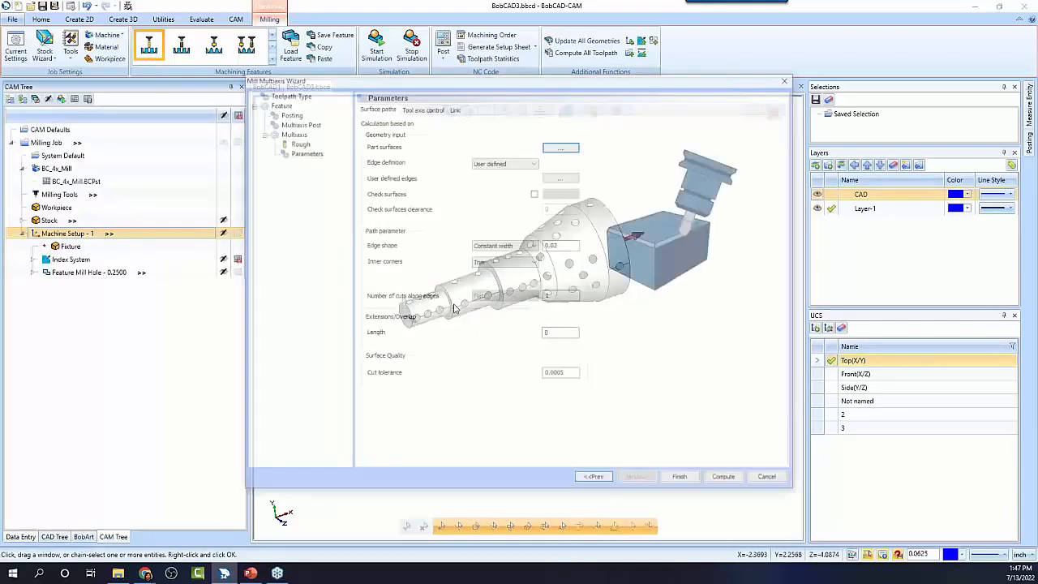
Set the tool axis control's machining type to 4 axis (rotary)
{"action": "left_click", "coordinate": [419, 108]}
{"action": "left_click", "coordinate": [473, 140]}
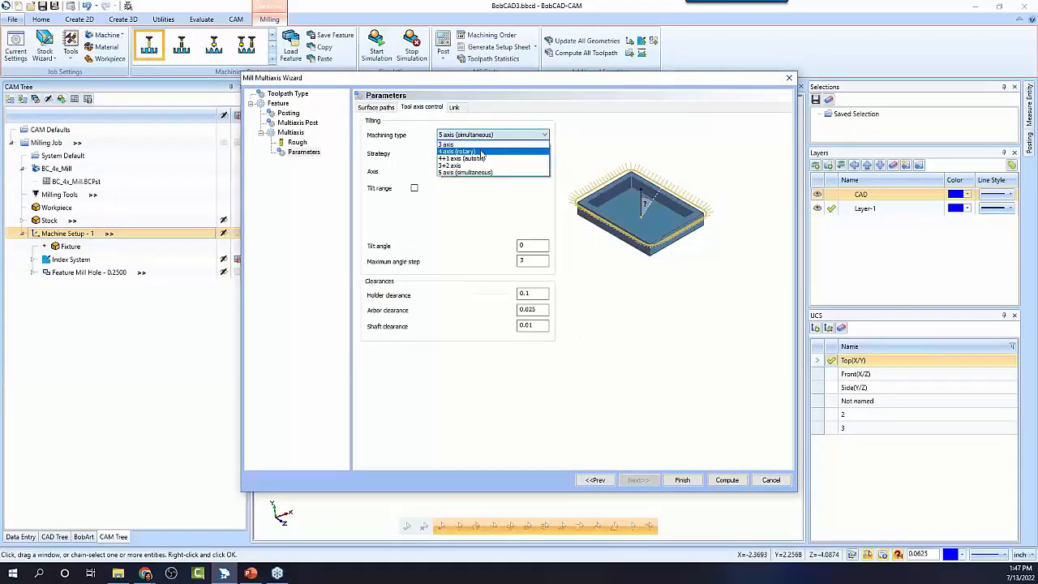
{"action": "left_click", "coordinate": [482, 151]}
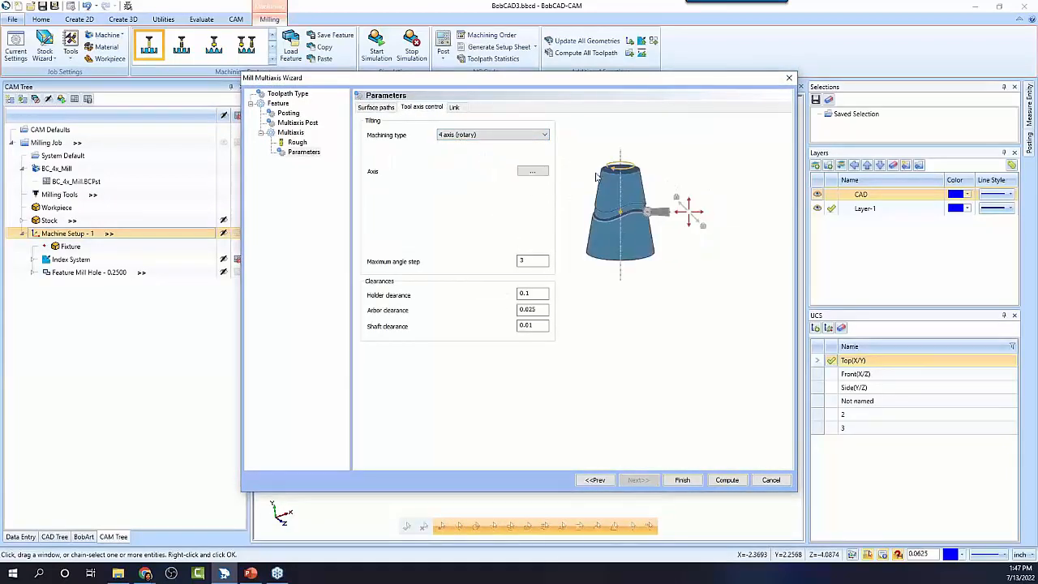
Try the 4+1 axis (autotilt), 3+2 axis and 5 axis (simultaneous) machining types, and return to 4 axis (rotary)
{"action": "left_click", "coordinate": [549, 134]}
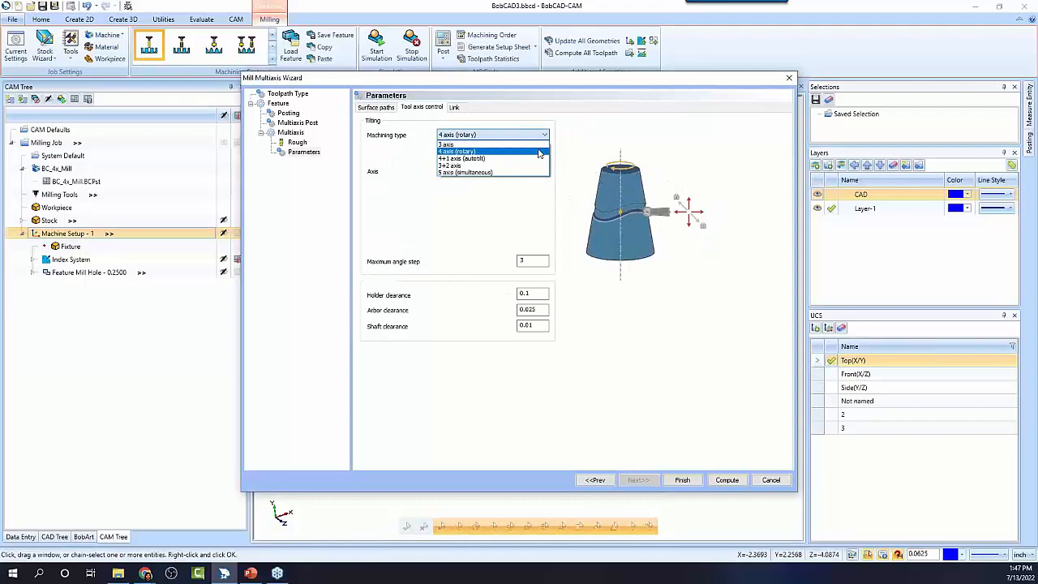
{"action": "left_click", "coordinate": [540, 153]}
{"action": "left_click", "coordinate": [525, 135]}
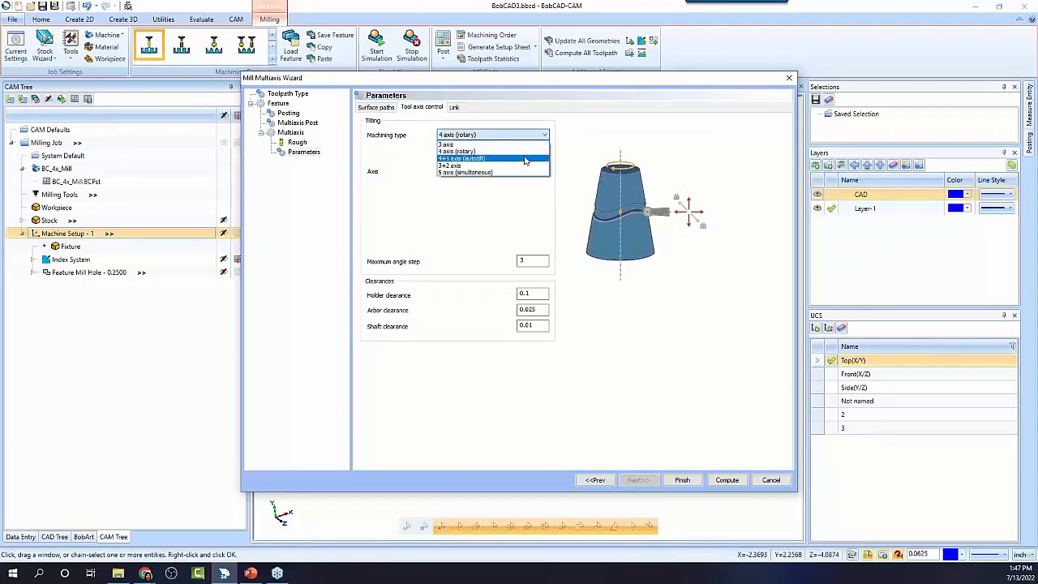
{"action": "left_click", "coordinate": [524, 158]}
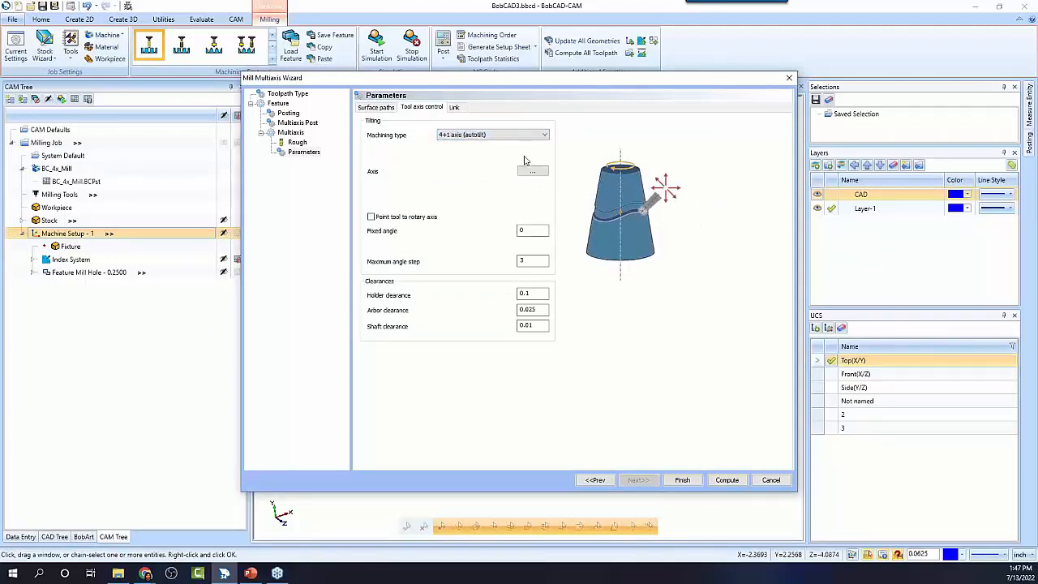
{"action": "left_click", "coordinate": [527, 138]}
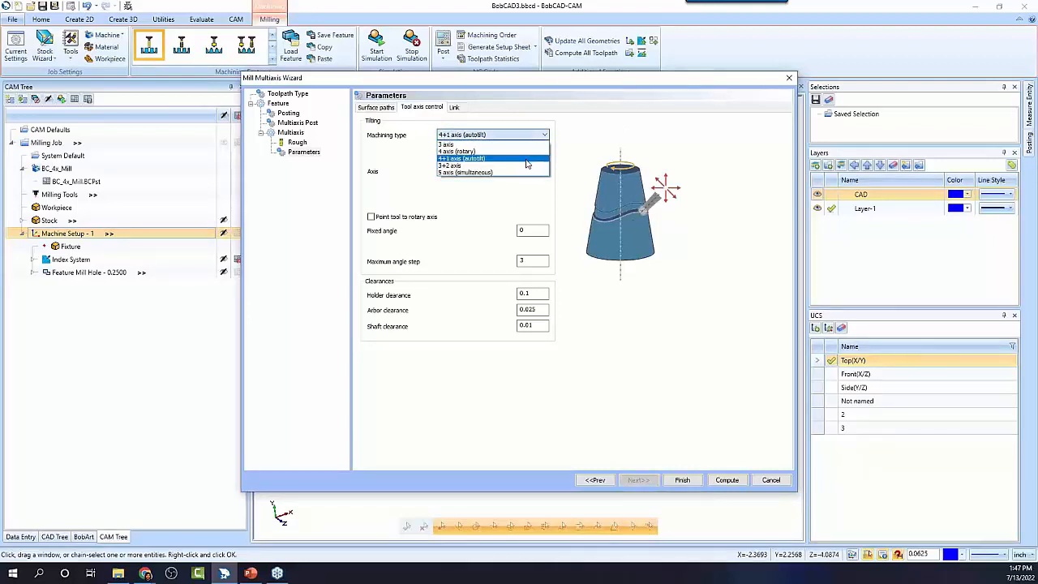
{"action": "left_click", "coordinate": [524, 165]}
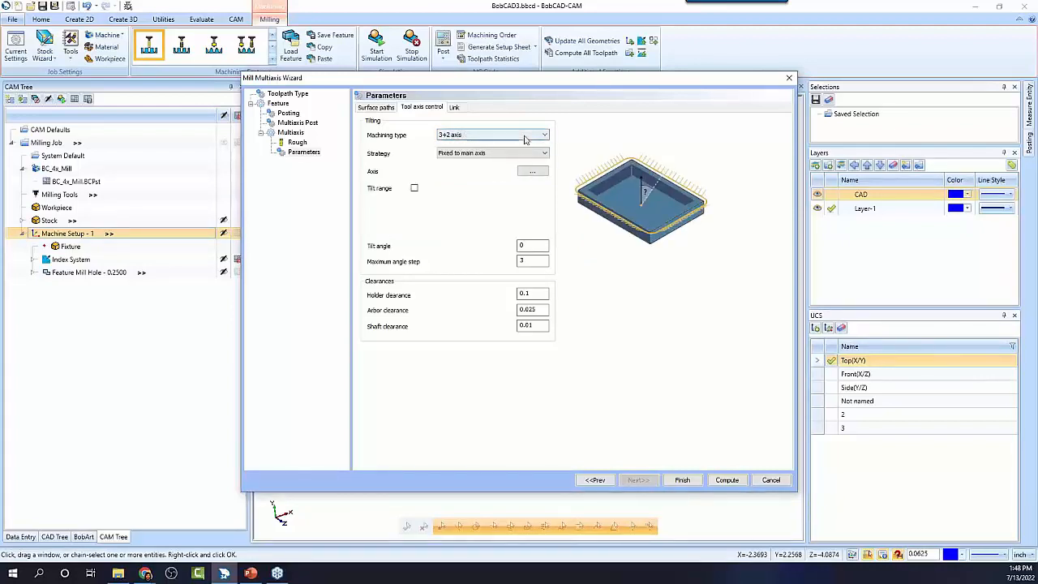
{"action": "left_click", "coordinate": [524, 136]}
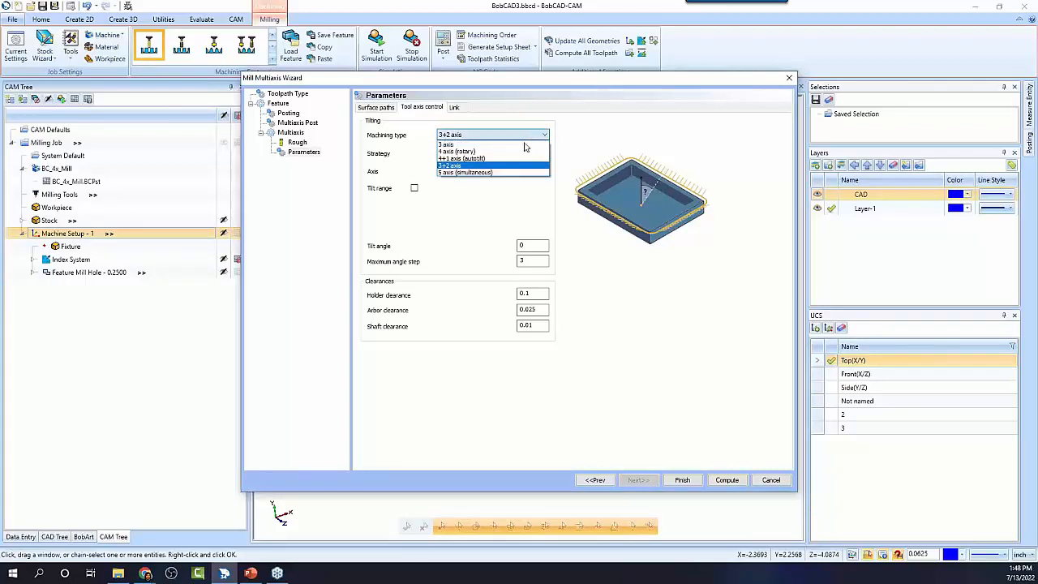
{"action": "left_click", "coordinate": [519, 173]}
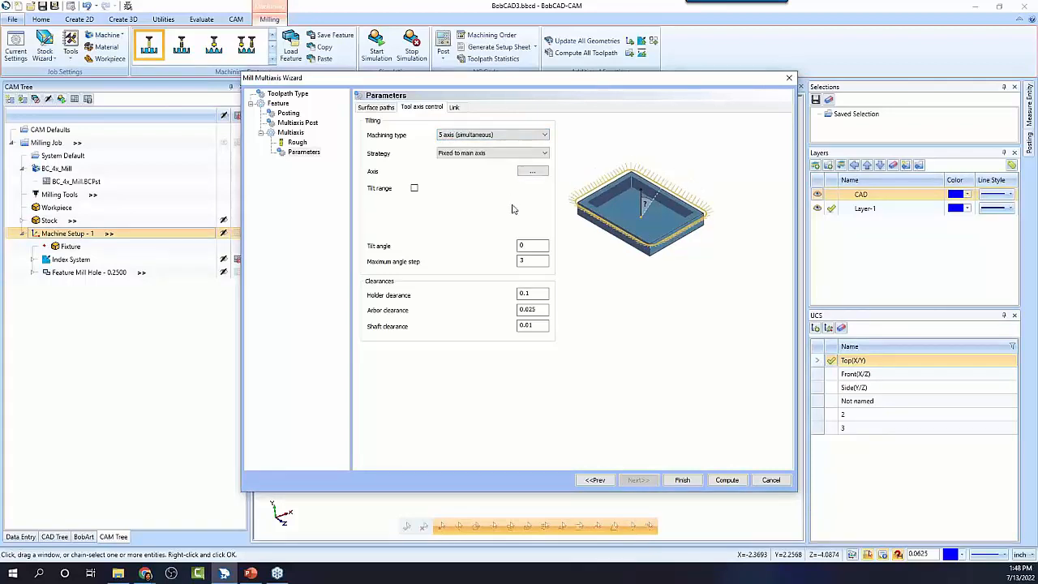
{"action": "left_click", "coordinate": [504, 135]}
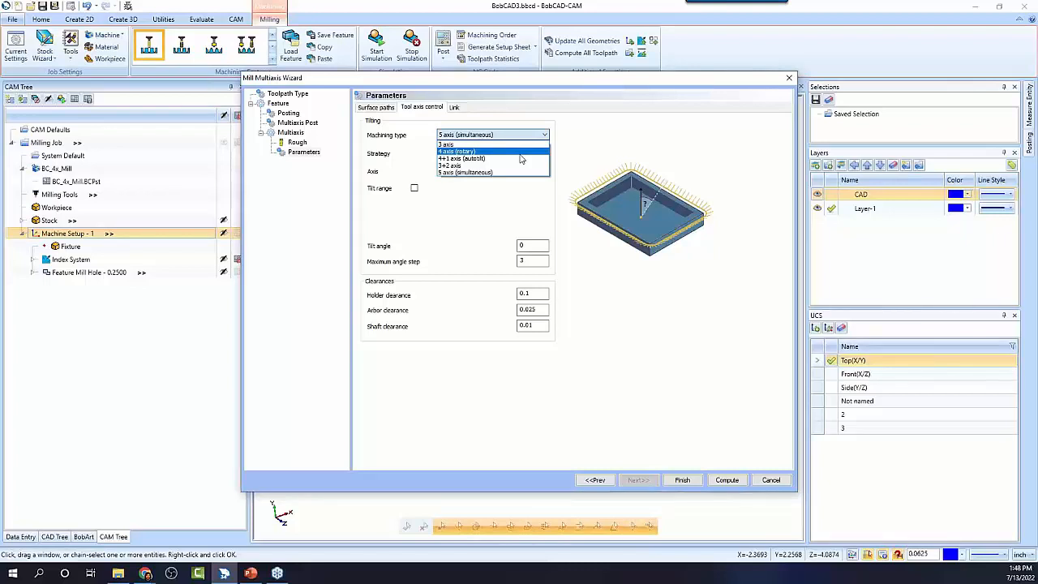
{"action": "left_click", "coordinate": [520, 152]}
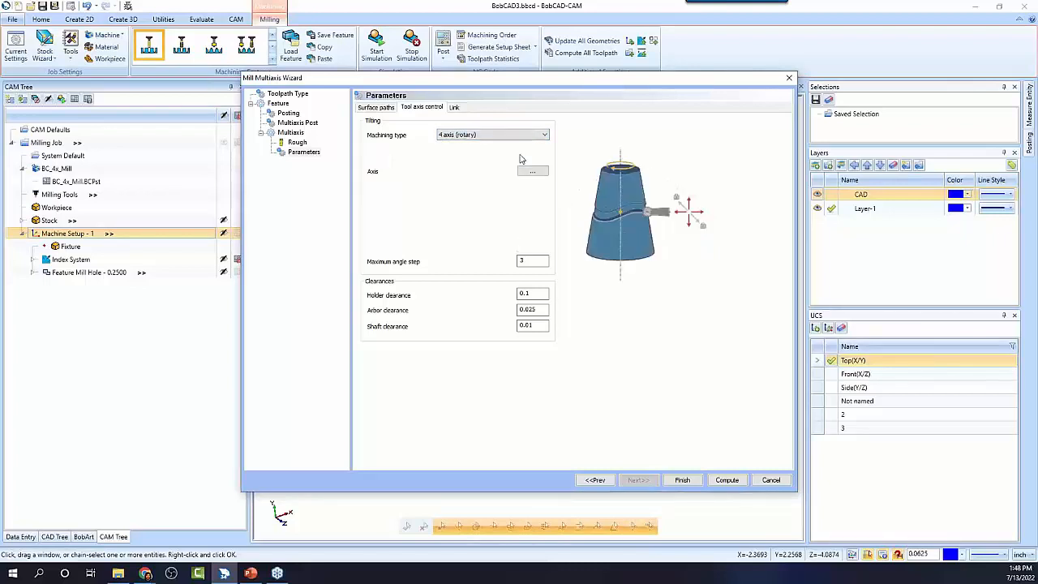
Compute the deburring toolpath from the surface path settings and inspect it on the shaft
{"action": "left_click", "coordinate": [377, 108]}
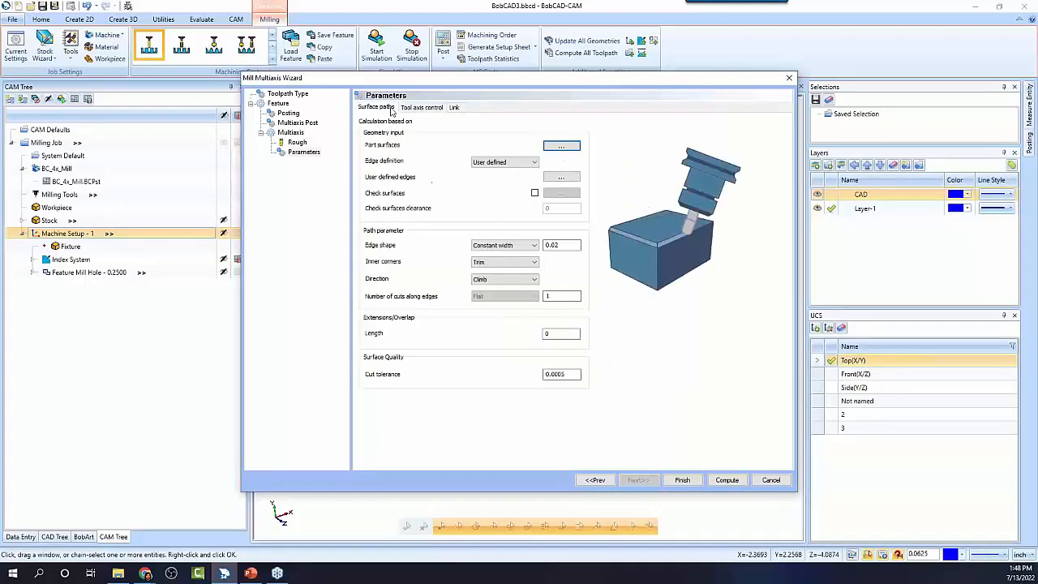
{"action": "left_click", "coordinate": [726, 480]}
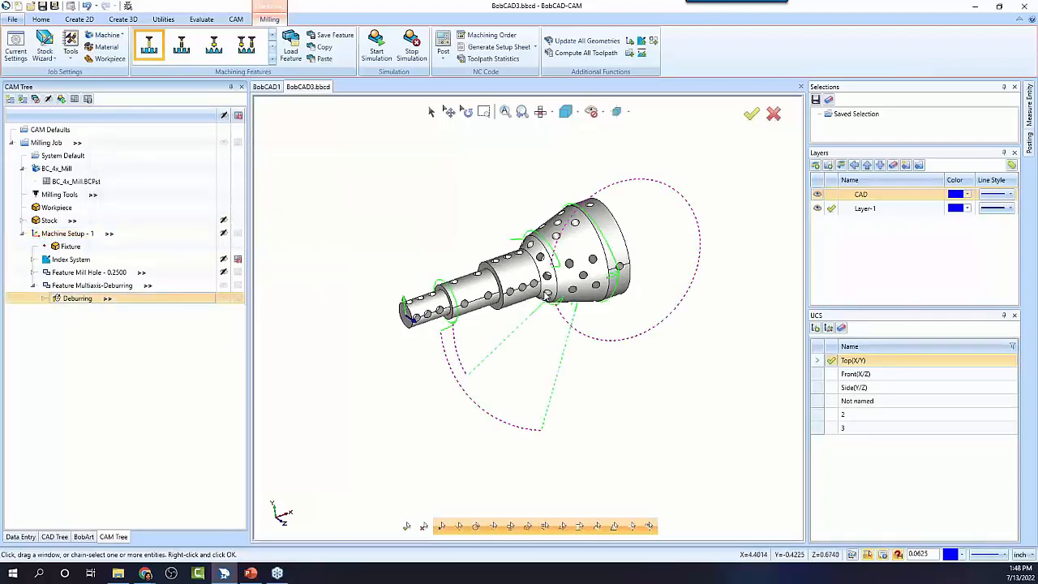
{"action": "middle_click_drag", "start_coordinate": [610, 335], "coordinate": [593, 265]}
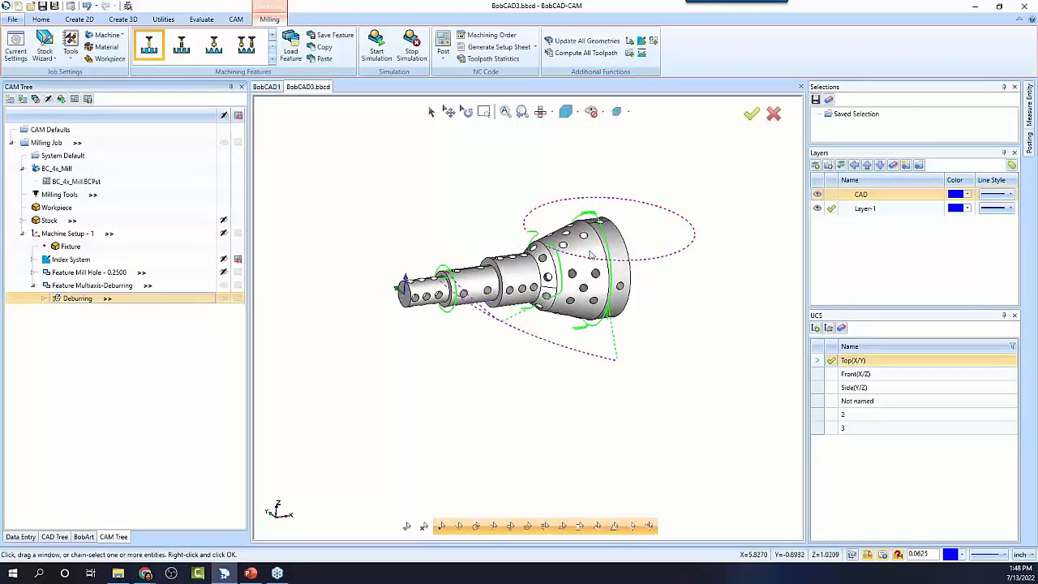
Backplot the Deburring operation through to its end to check the tool's orientation, and close the backplot
{"action": "right_click", "coordinate": [71, 299]}
{"action": "left_click", "coordinate": [99, 366]}
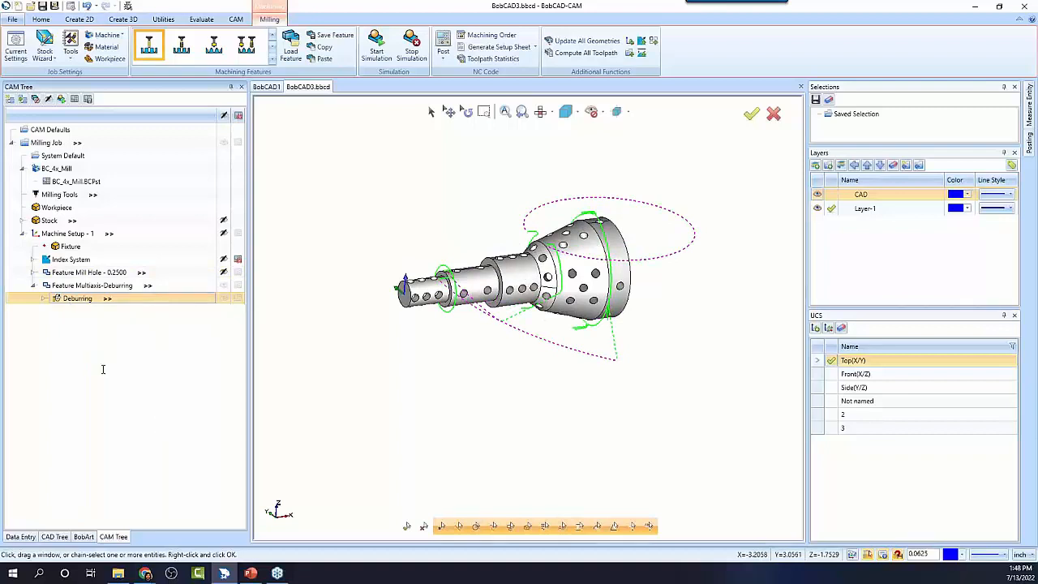
{"action": "left_click_drag", "start_coordinate": [13, 199], "coordinate": [263, 187]}
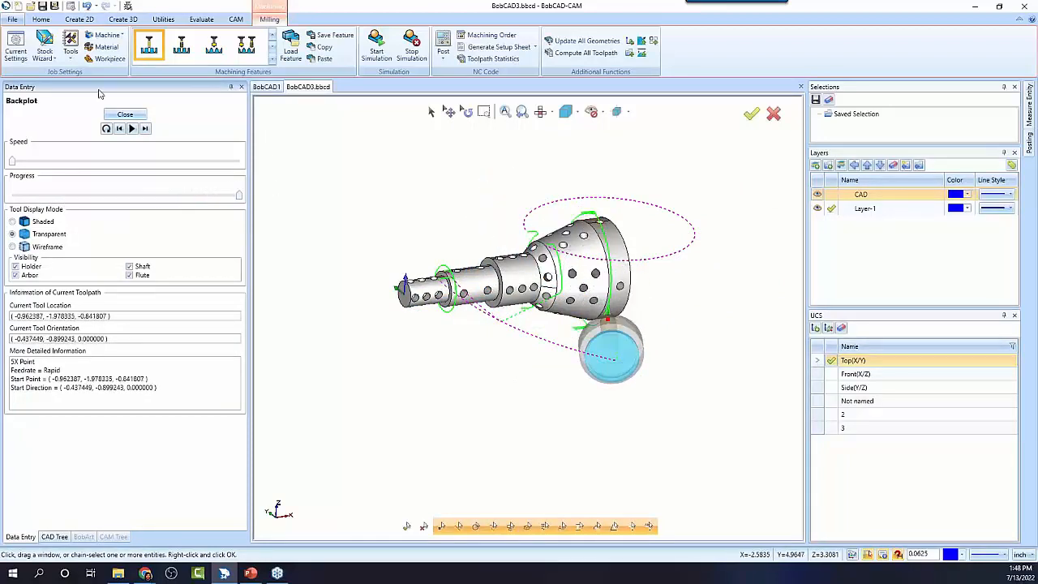
{"action": "left_click", "coordinate": [124, 113]}
Edit the Deburring operation's tool axis control, keeping 4 axis (rotary) and setting the rotary axis line's direction to X
{"action": "double_click", "coordinate": [78, 300]}
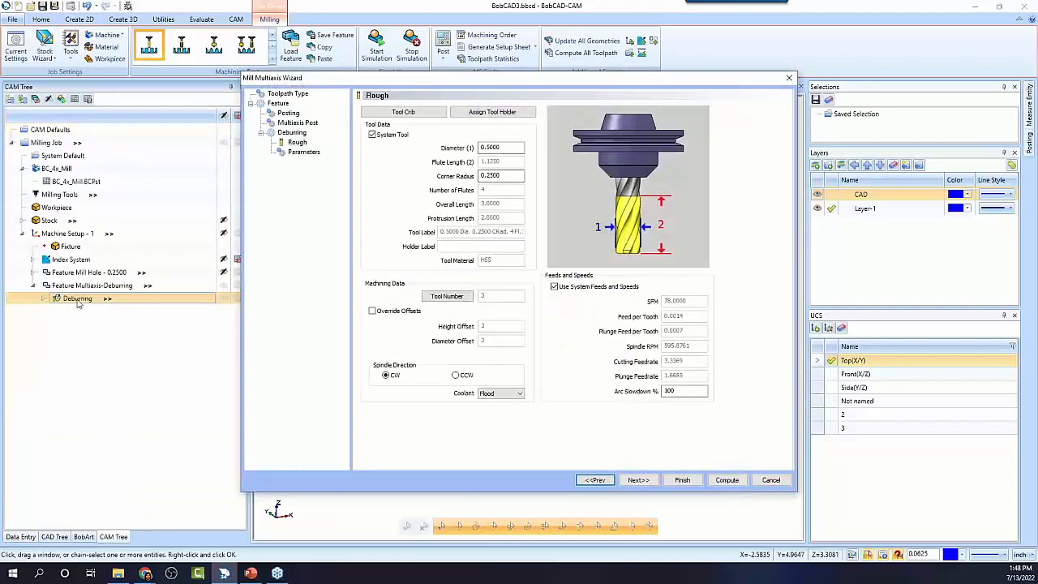
{"action": "left_click", "coordinate": [305, 152]}
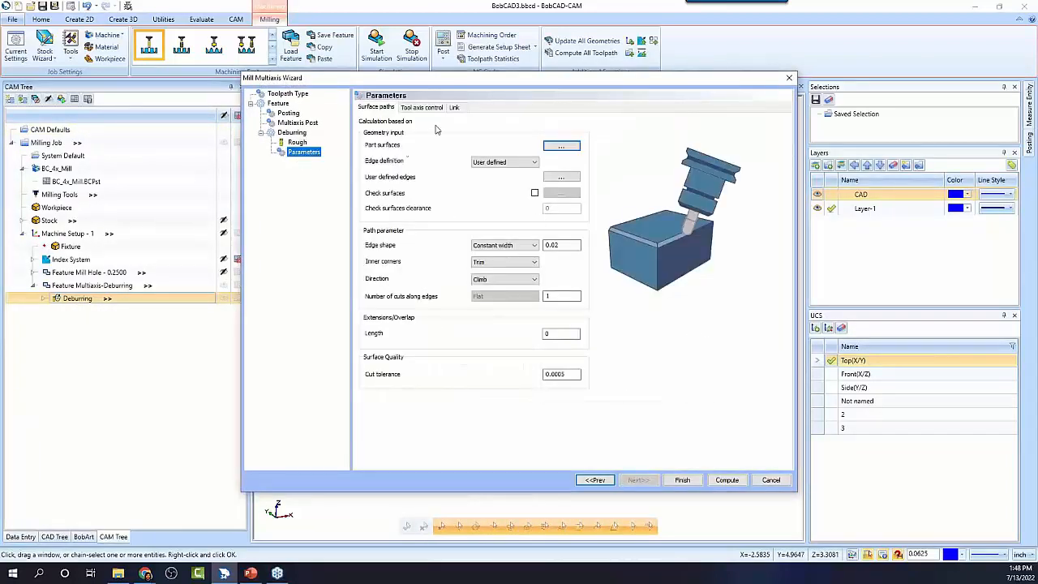
{"action": "left_click", "coordinate": [424, 107]}
{"action": "left_click", "coordinate": [526, 136]}
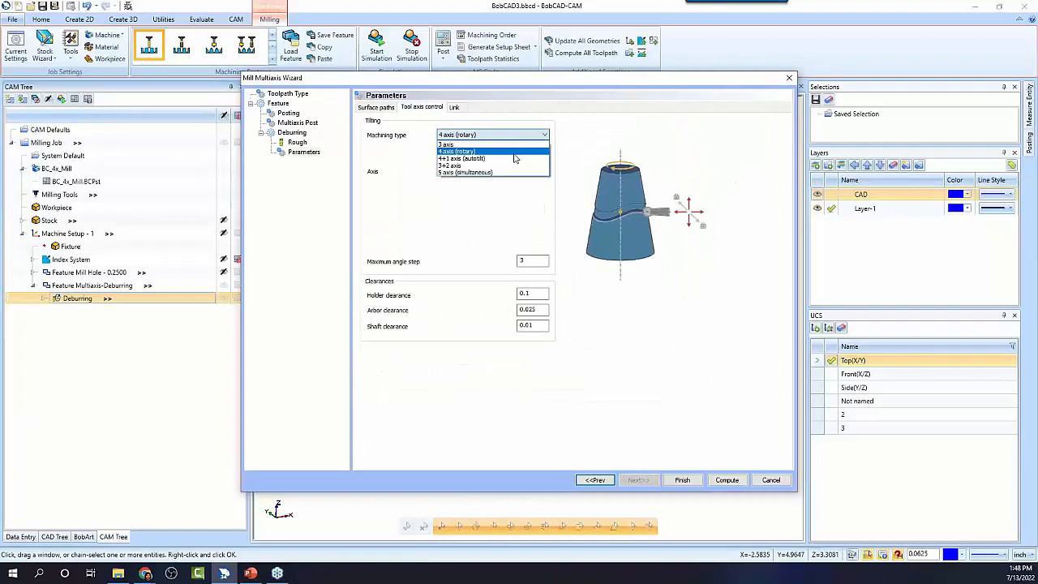
{"action": "left_click", "coordinate": [515, 152]}
{"action": "left_click", "coordinate": [531, 172]}
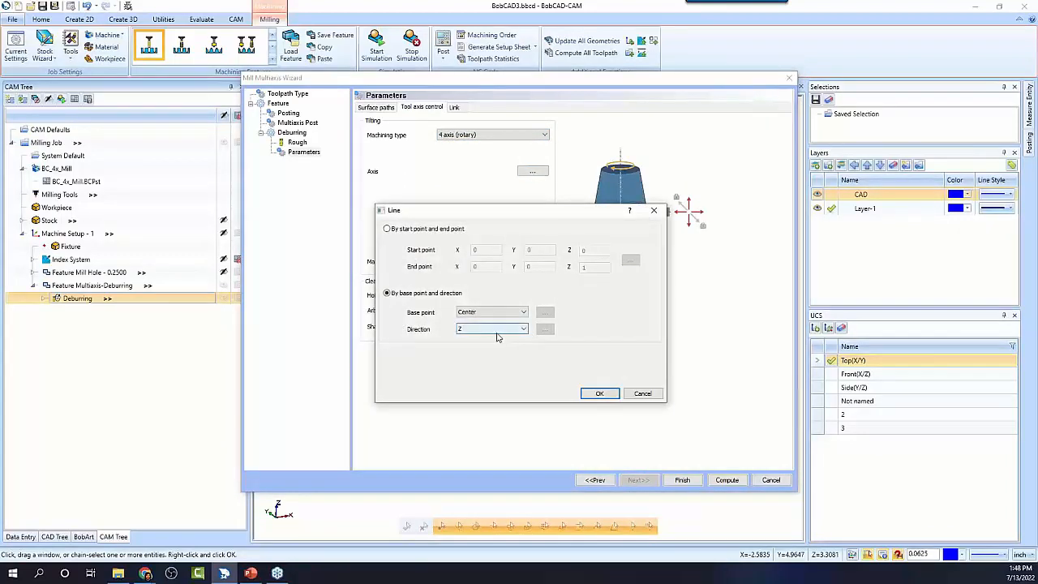
{"action": "left_click", "coordinate": [498, 331]}
{"action": "left_click", "coordinate": [498, 348]}
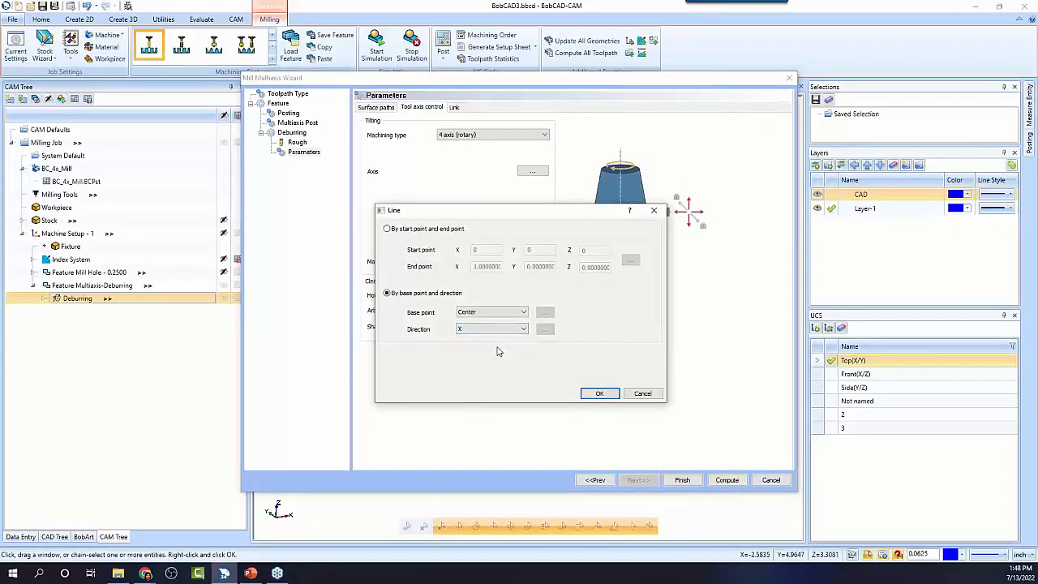
{"action": "left_click", "coordinate": [598, 394]}
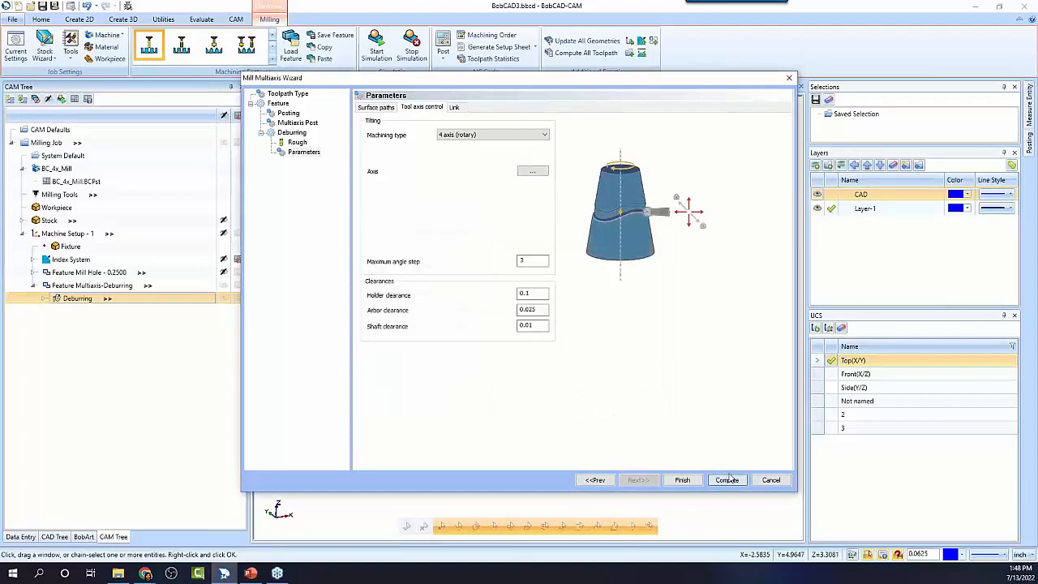
Compute the deburring toolpath with the corrected axis and inspect it around the shaft's circular edges
{"action": "left_click", "coordinate": [727, 479]}
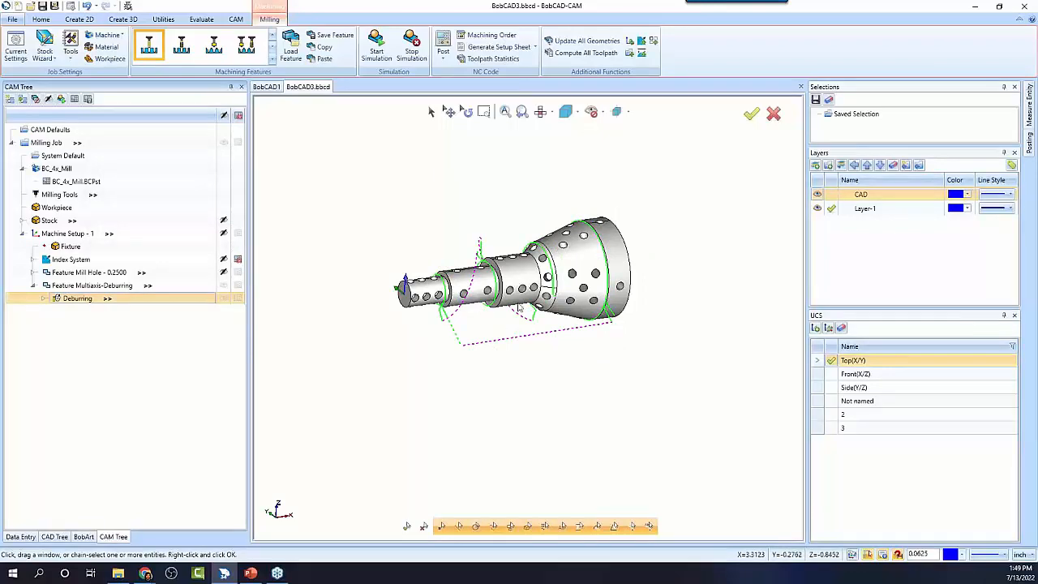
{"action": "middle_click_drag", "start_coordinate": [567, 340], "coordinate": [570, 301]}
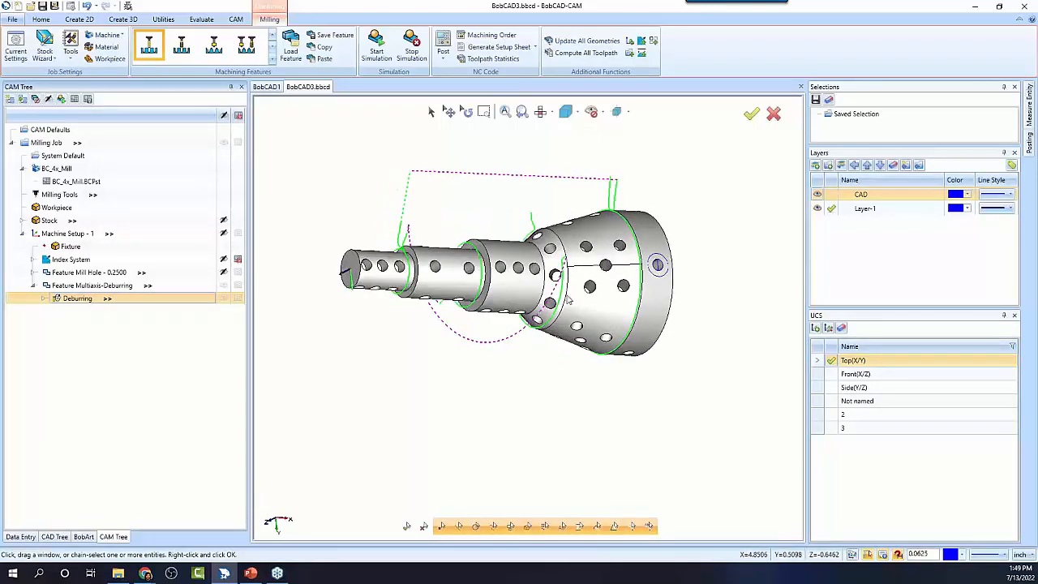
{"action": "middle_click_drag", "start_coordinate": [573, 263], "coordinate": [599, 312]}
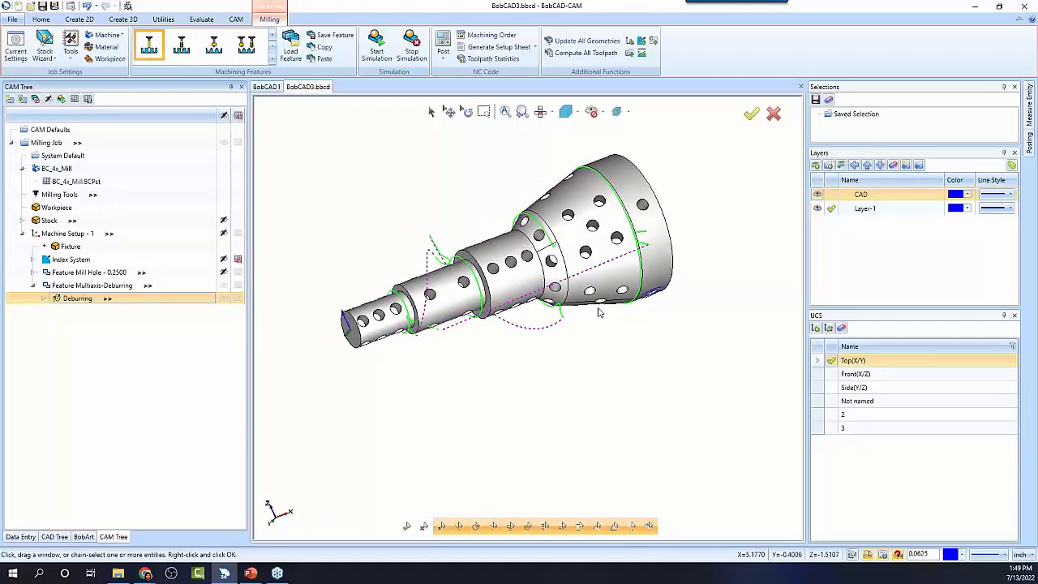
{"action": "middle_click_drag", "start_coordinate": [623, 352], "coordinate": [614, 304]}
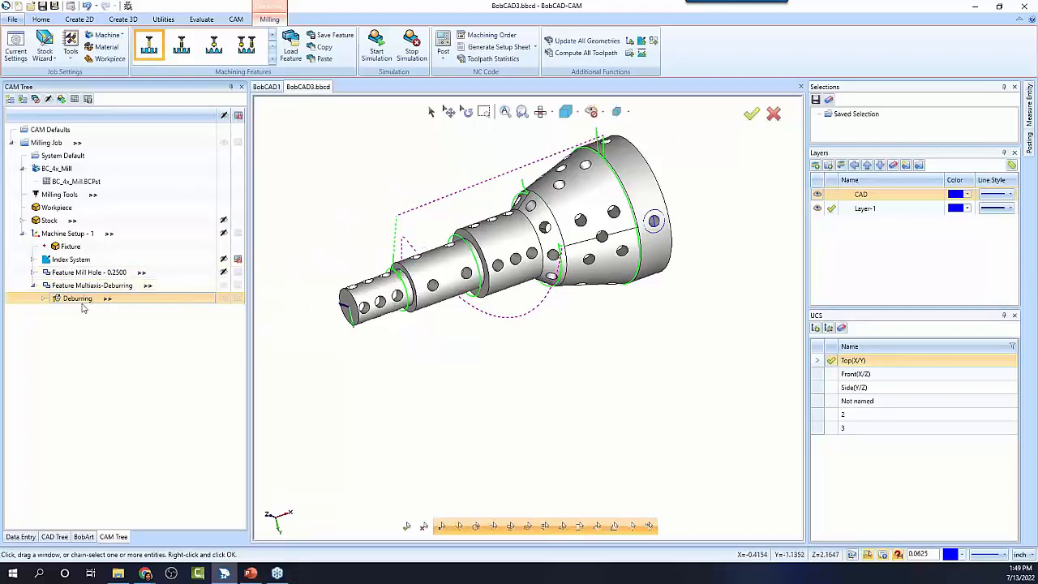
Remove the Deburring operation's user defined edges and reselect hole edges on the cone and the cylindrical steps
{"action": "left_click", "coordinate": [44, 299]}
{"action": "right_click", "coordinate": [120, 338]}
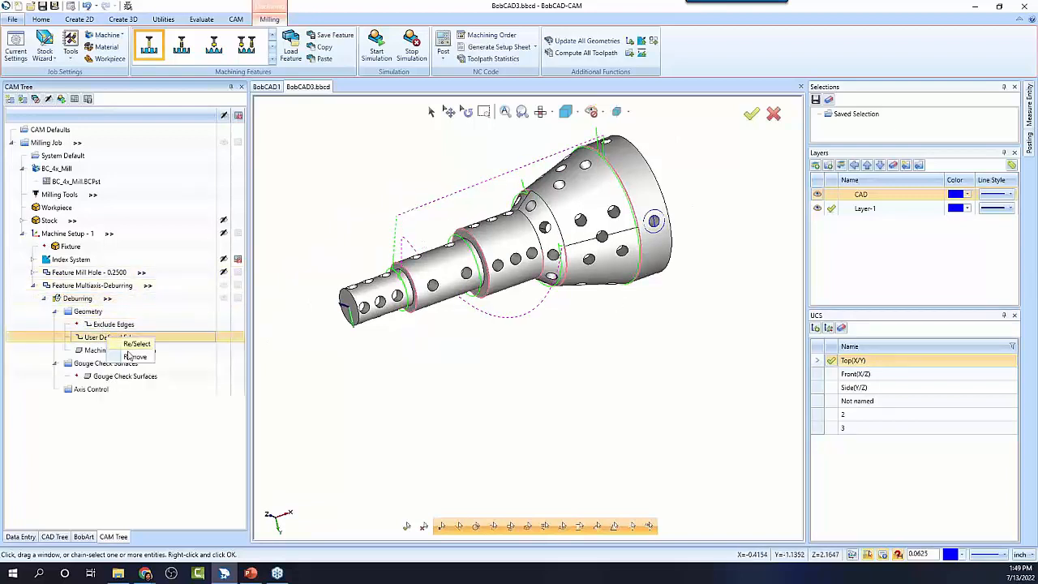
{"action": "left_click", "coordinate": [133, 358]}
{"action": "right_click", "coordinate": [123, 336]}
{"action": "left_click", "coordinate": [146, 344]}
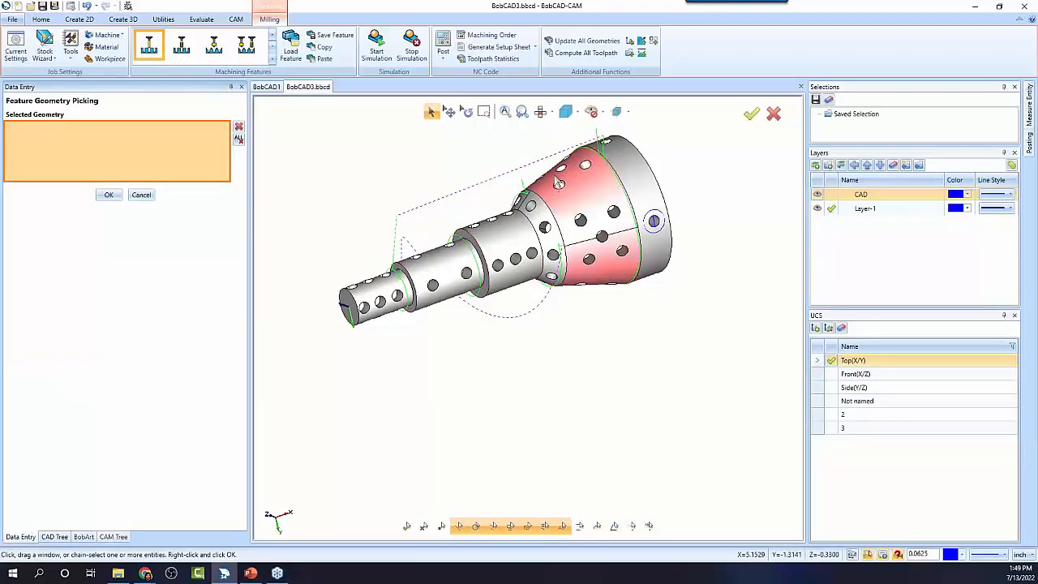
{"action": "left_click", "coordinate": [559, 186]}
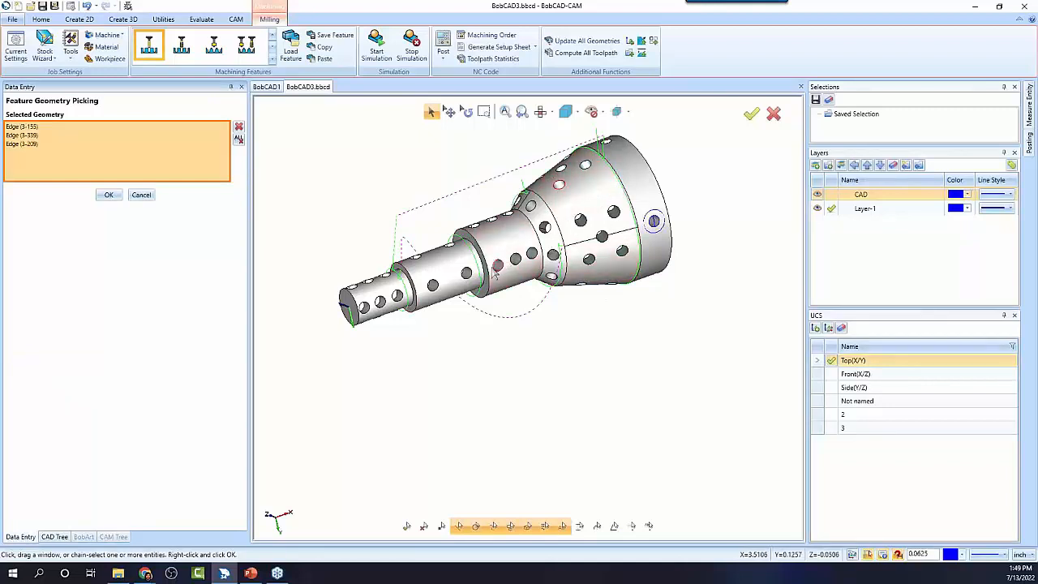
{"action": "left_click", "coordinate": [468, 276]}
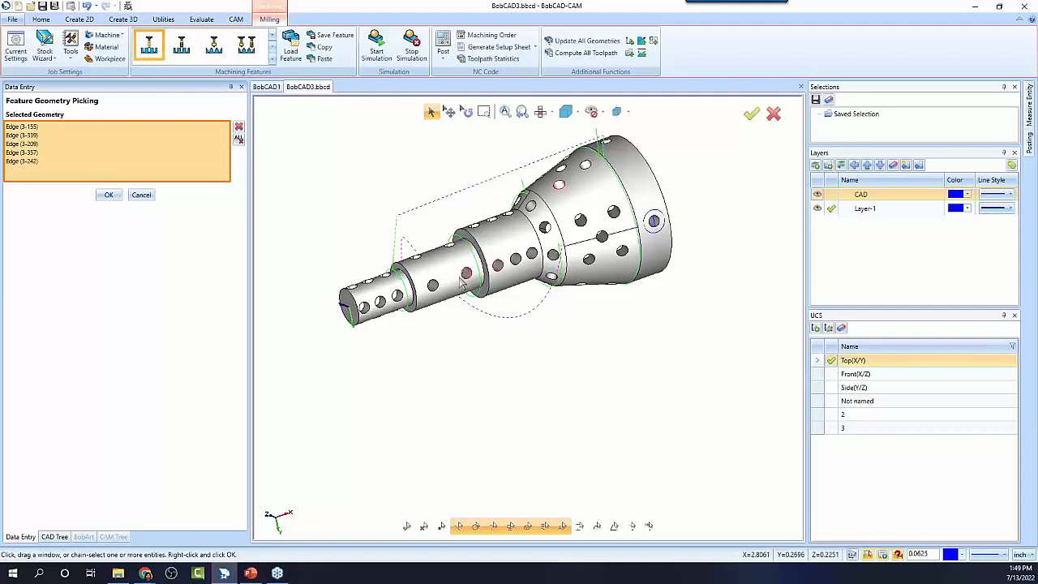
{"action": "left_click", "coordinate": [112, 198]}
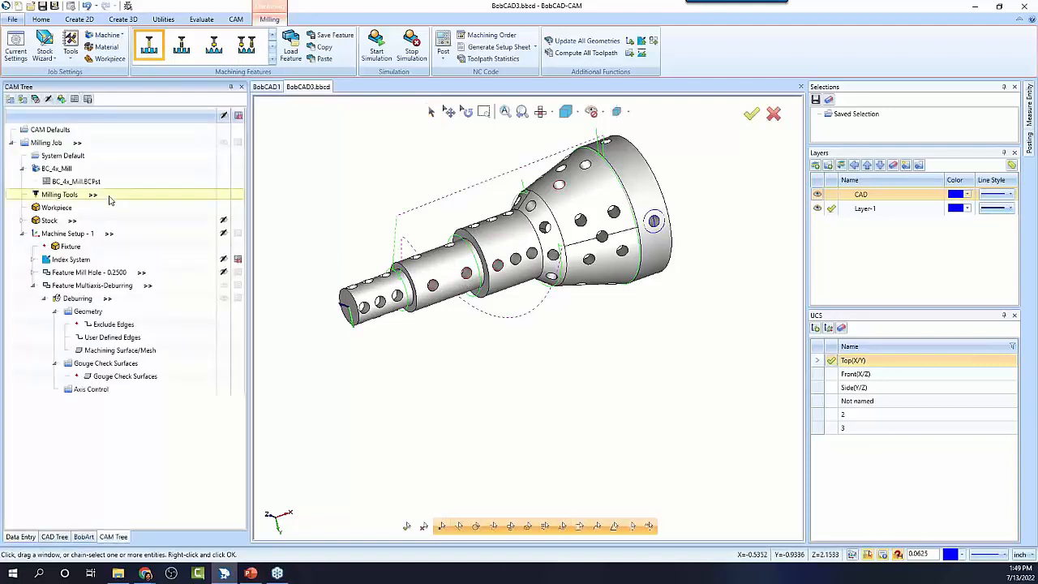
Set the deburring tool's diameter to 0.25 and its corner radius to 0.125, and finish the wizard
{"action": "double_click", "coordinate": [78, 299]}
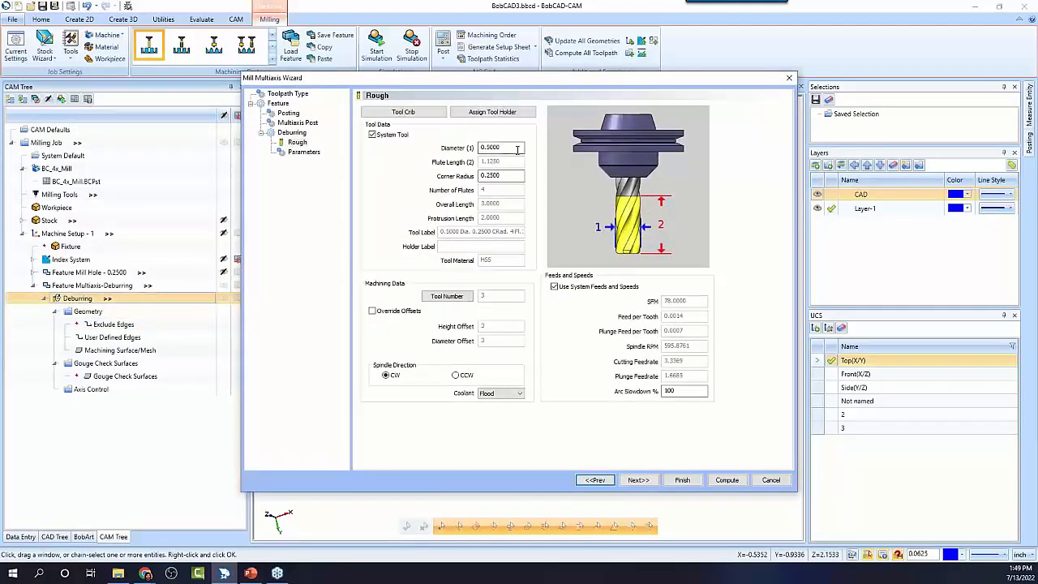
{"action": "type", "text": ".25"}
{"action": "key", "text": "Tab"}
{"action": "type", "text": "125"}
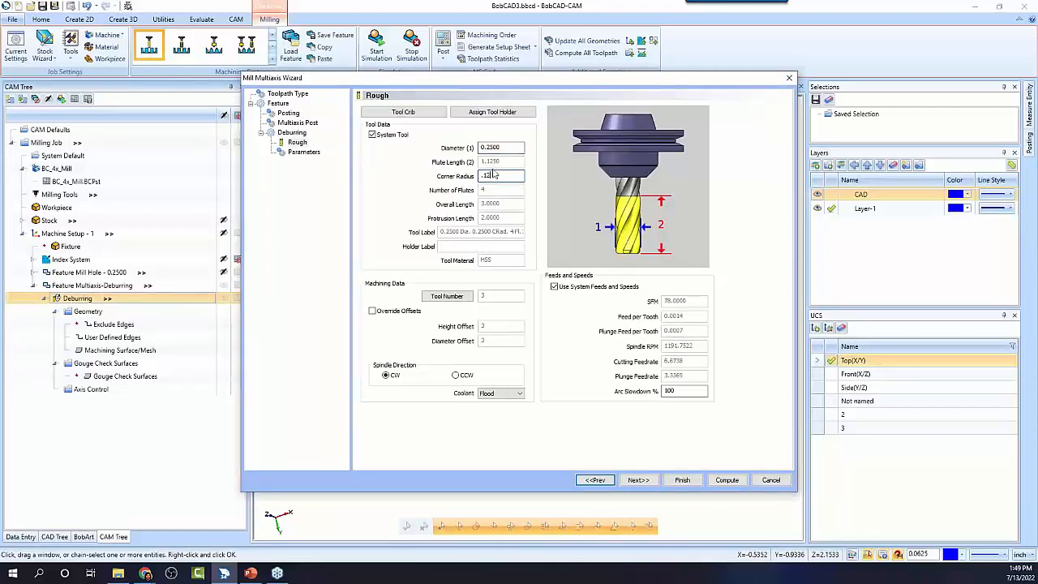
{"action": "left_click", "coordinate": [682, 480]}
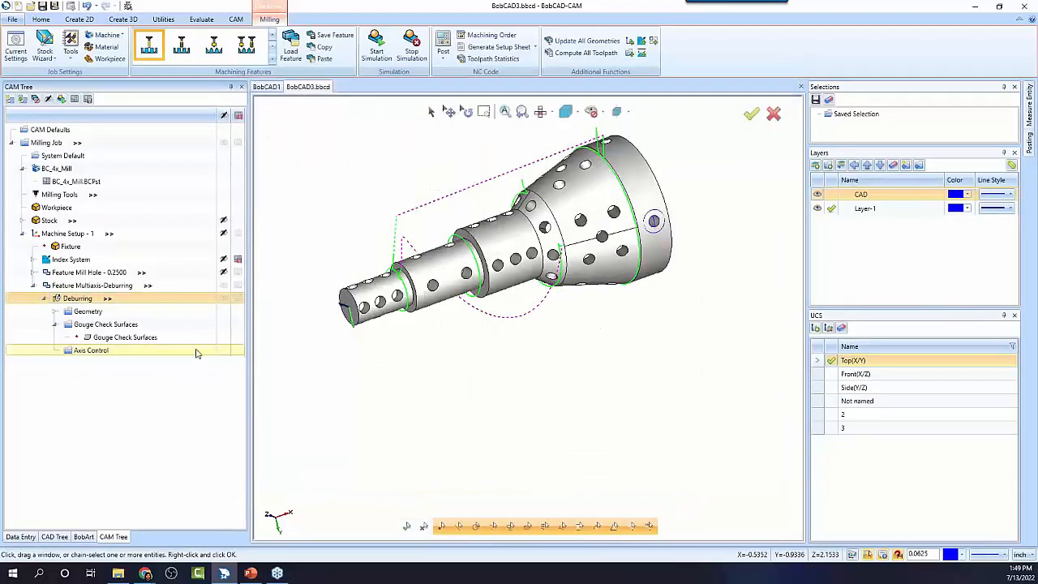
Compute the Deburring toolpath for the selected hole edges and inspect it on the shaft
{"action": "right_click", "coordinate": [79, 298]}
{"action": "left_click", "coordinate": [121, 322]}
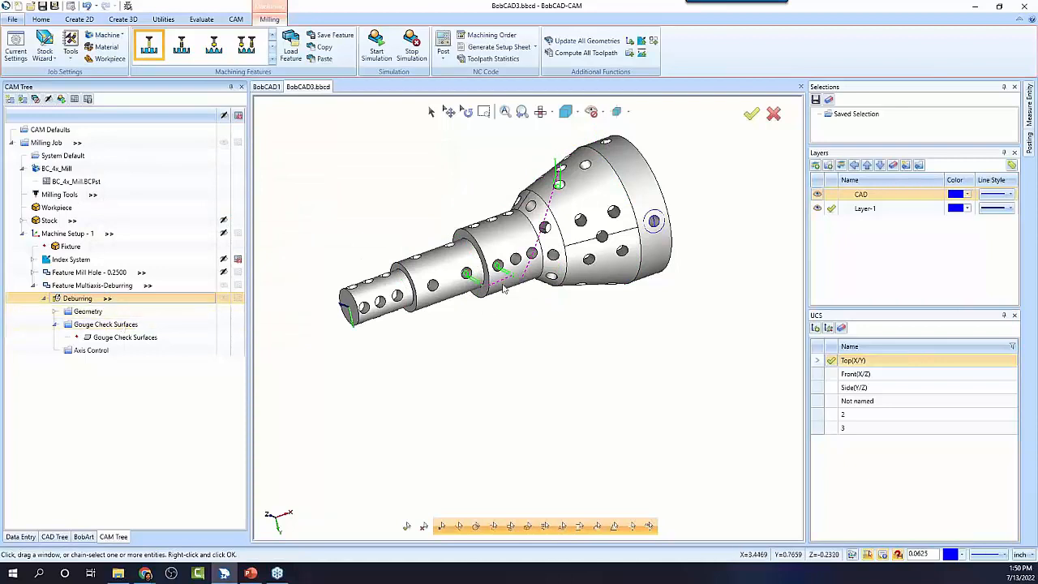
{"action": "scroll", "coordinate": [548, 294], "scroll_direction": "down", "scroll_amount": 2}
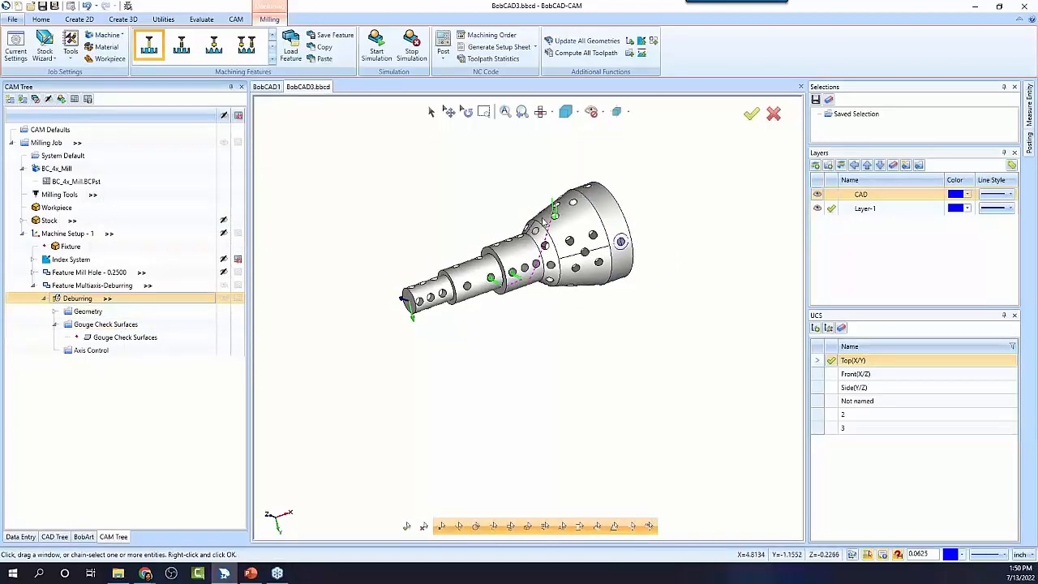
{"action": "scroll", "coordinate": [542, 224], "scroll_direction": "up", "scroll_amount": 2}
{"action": "middle_click_drag", "start_coordinate": [548, 266], "coordinate": [570, 313]}
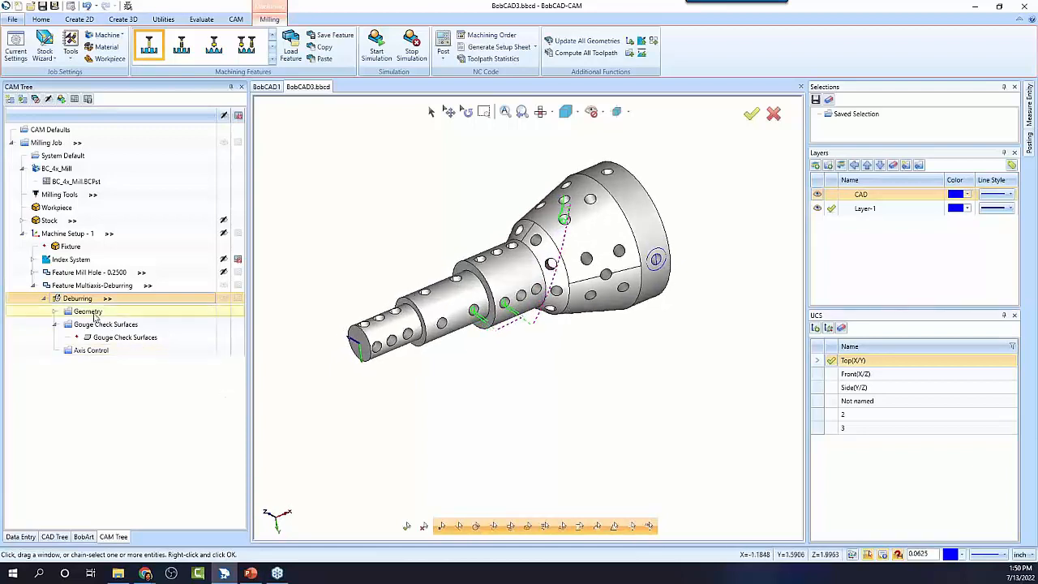
Backplot the Deburring operation through to its end to check the tool at the hole edges, and close the backplot
{"action": "left_click", "coordinate": [54, 313]}
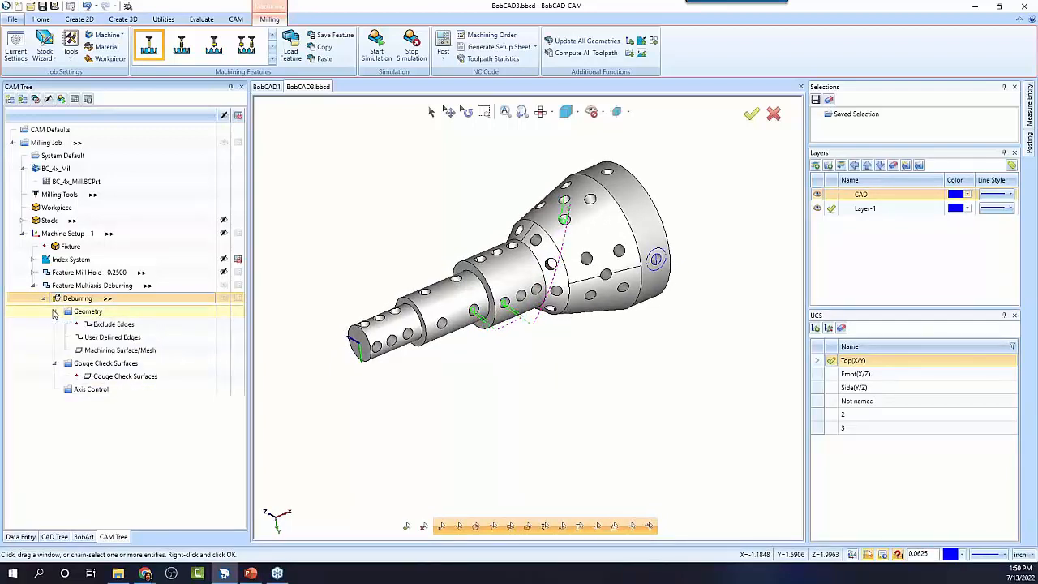
{"action": "right_click", "coordinate": [83, 299]}
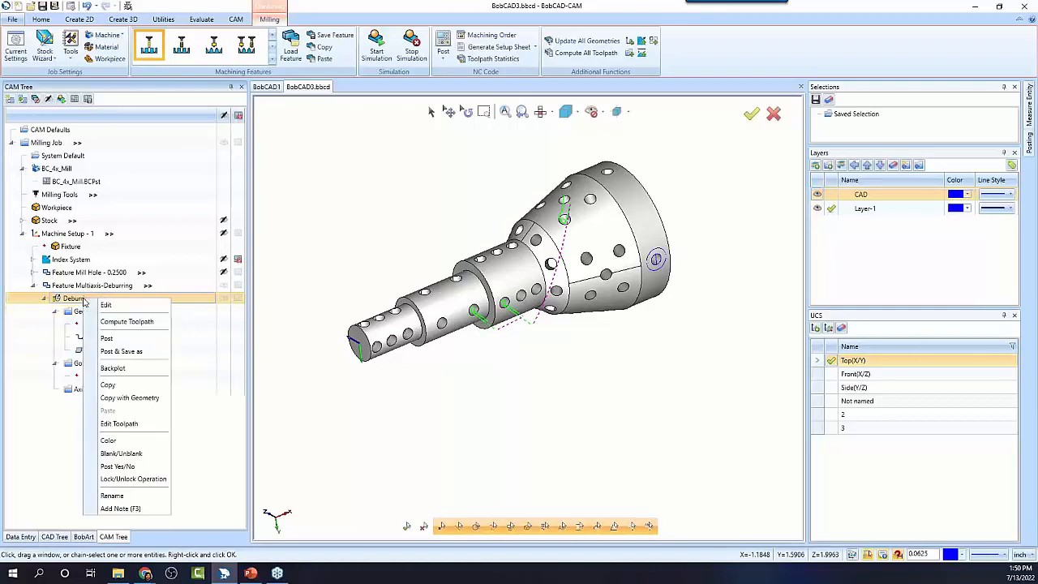
{"action": "left_click", "coordinate": [114, 369]}
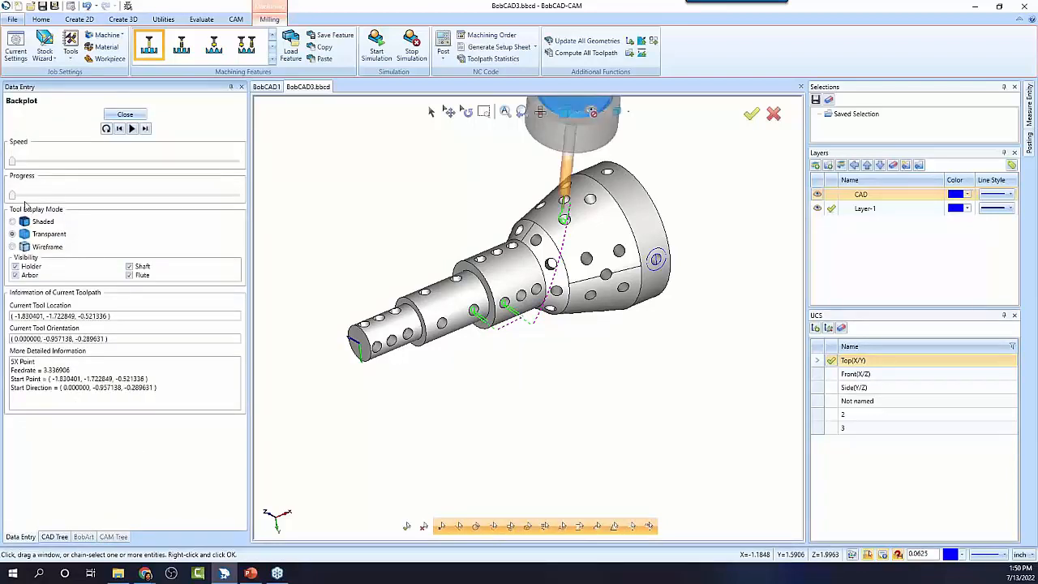
{"action": "left_click_drag", "start_coordinate": [13, 199], "coordinate": [225, 209]}
{"action": "left_click_drag", "start_coordinate": [235, 208], "coordinate": [243, 208]}
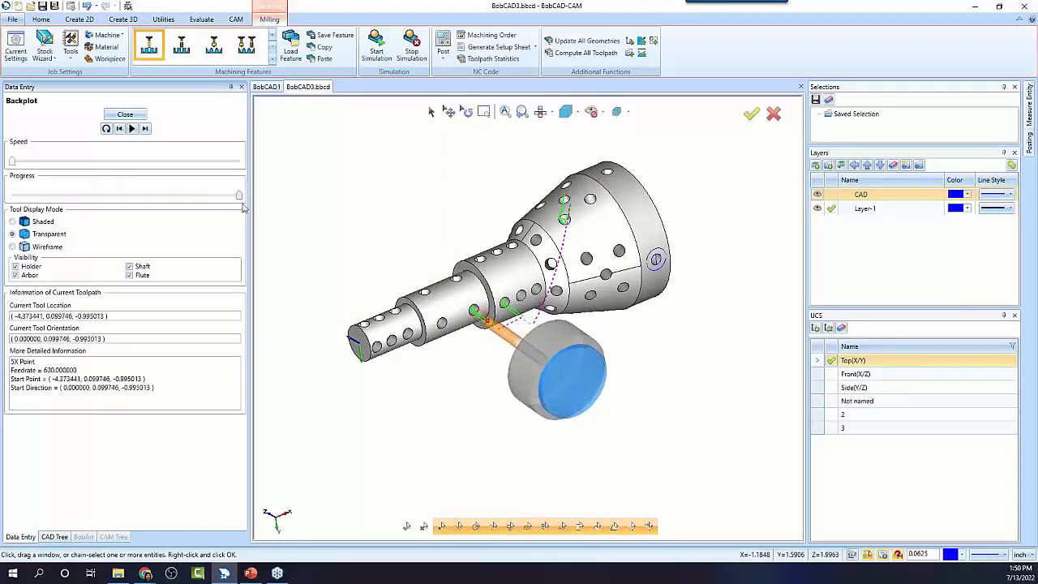
{"action": "left_click", "coordinate": [125, 113]}
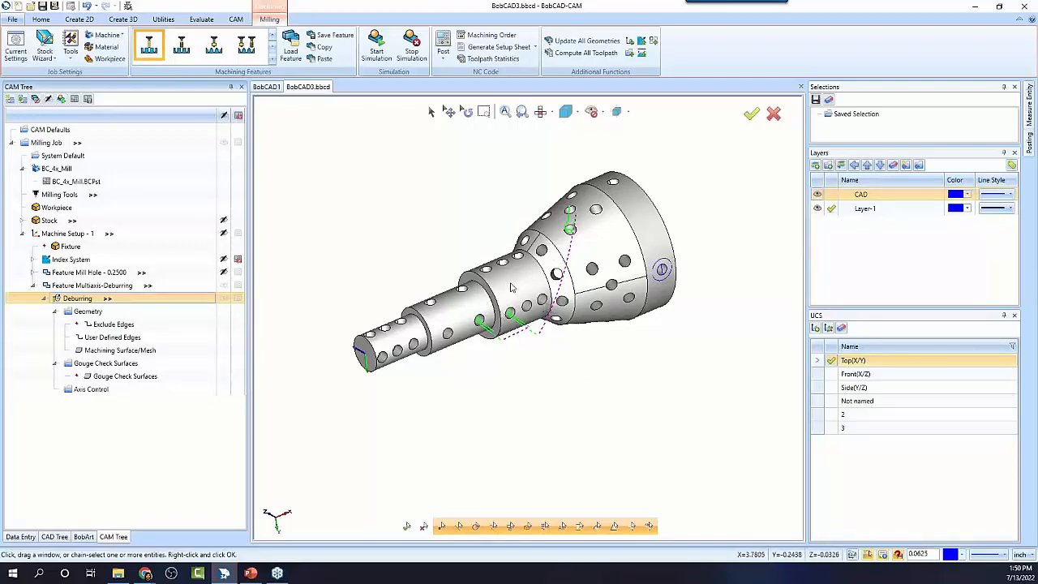
Run the hole deburring backplot once more to its end, close it, and collapse the Multiaxis-Deburring feature
{"action": "scroll", "coordinate": [512, 289], "scroll_direction": "up", "scroll_amount": 2}
{"action": "scroll", "coordinate": [560, 319], "scroll_direction": "down", "scroll_amount": 2}
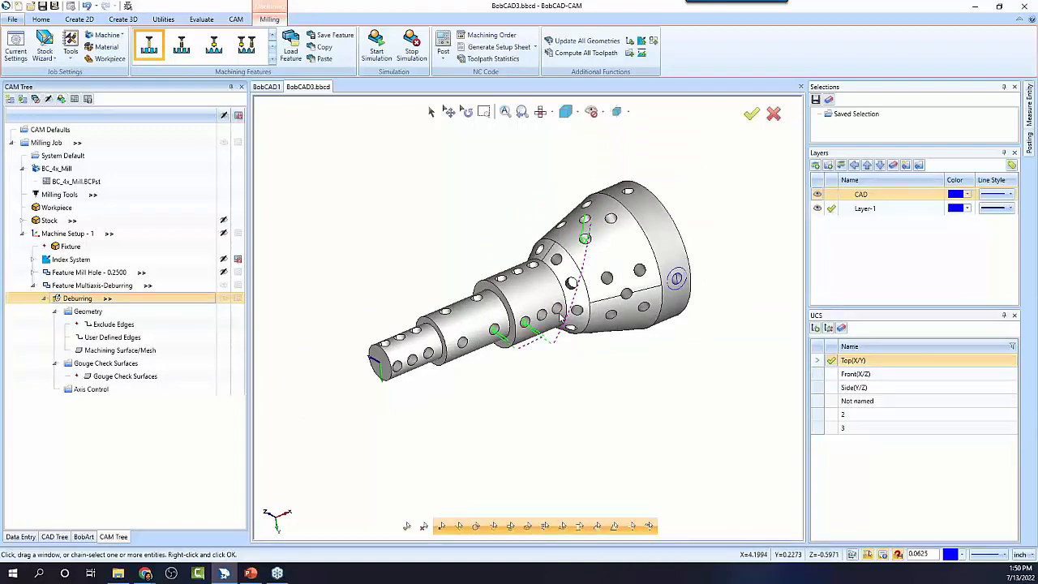
{"action": "right_click", "coordinate": [99, 339]}
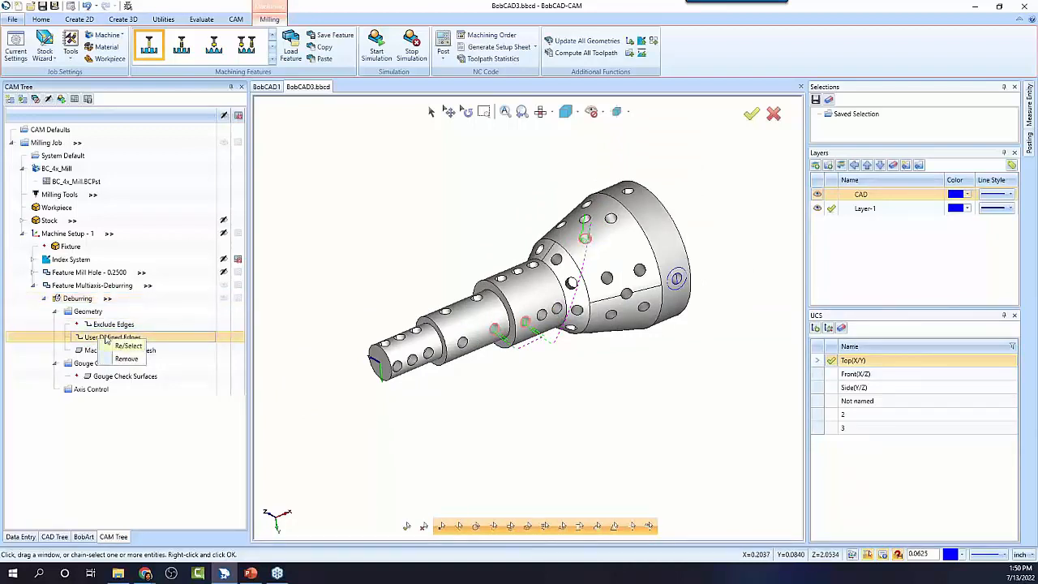
{"action": "left_click", "coordinate": [88, 312]}
{"action": "right_click", "coordinate": [81, 299]}
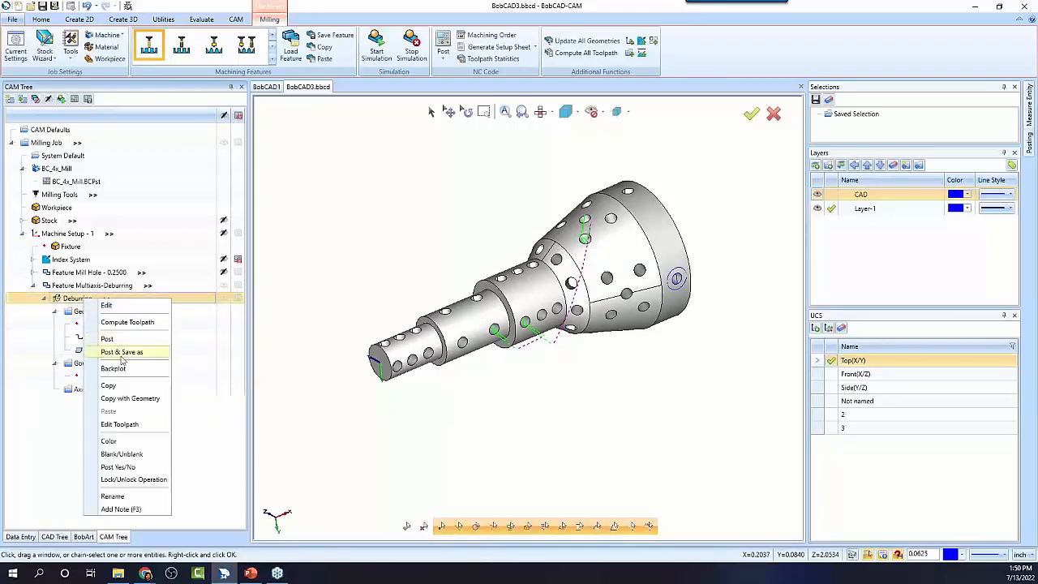
{"action": "left_click", "coordinate": [113, 368]}
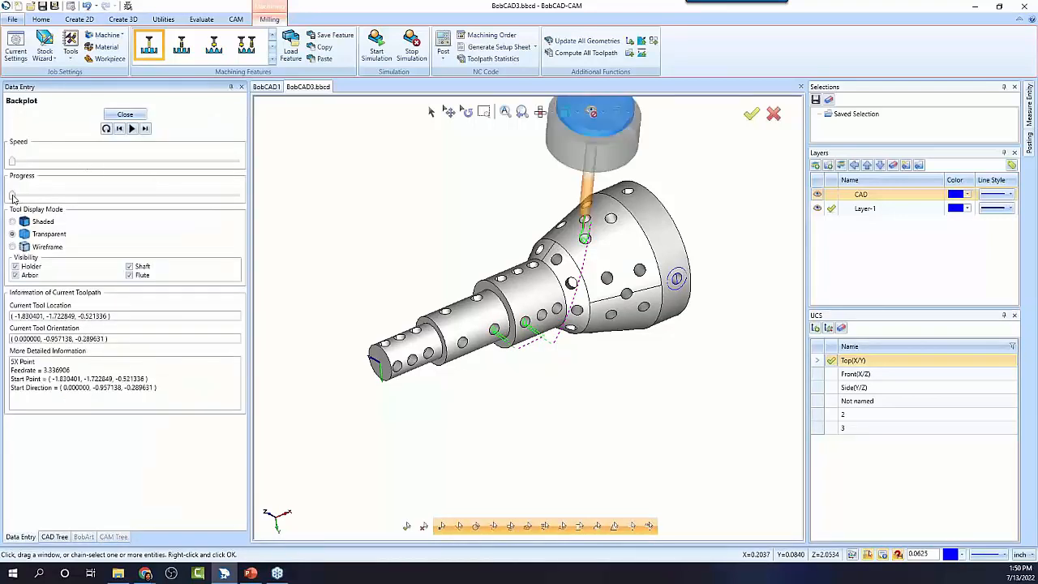
{"action": "left_click_drag", "start_coordinate": [13, 198], "coordinate": [263, 195]}
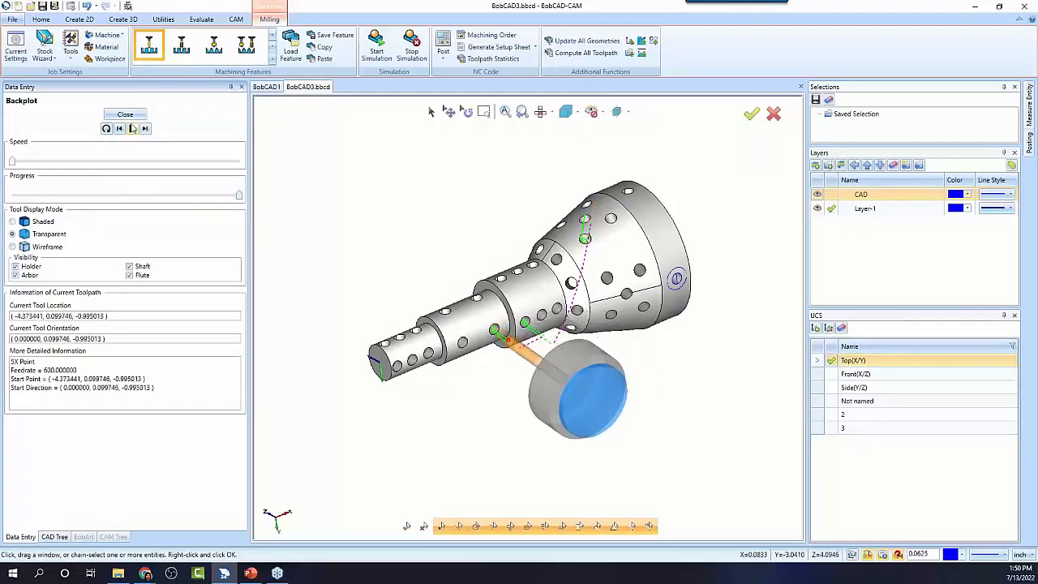
{"action": "left_click", "coordinate": [125, 114]}
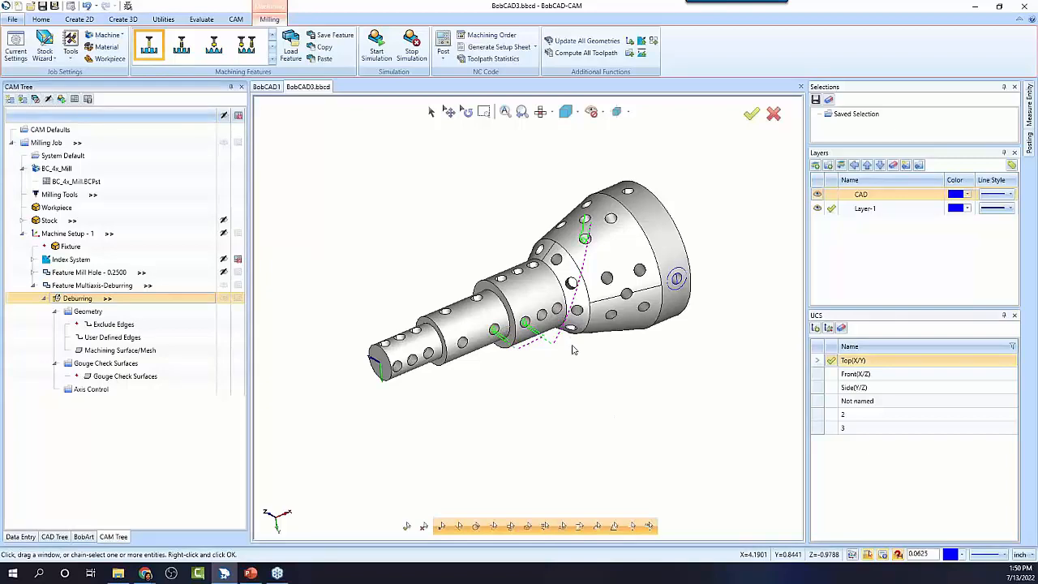
{"action": "left_click", "coordinate": [33, 286]}
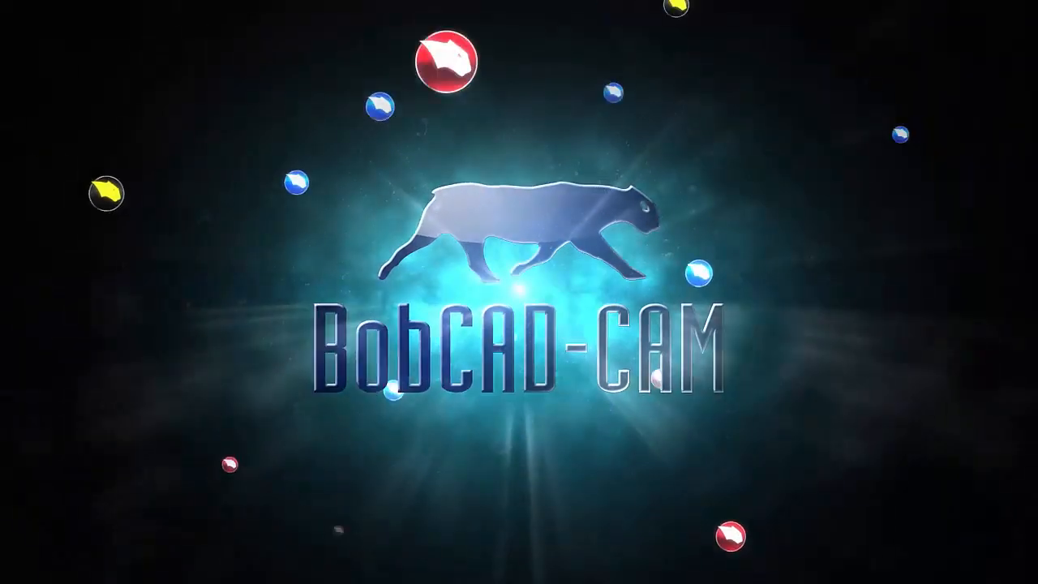